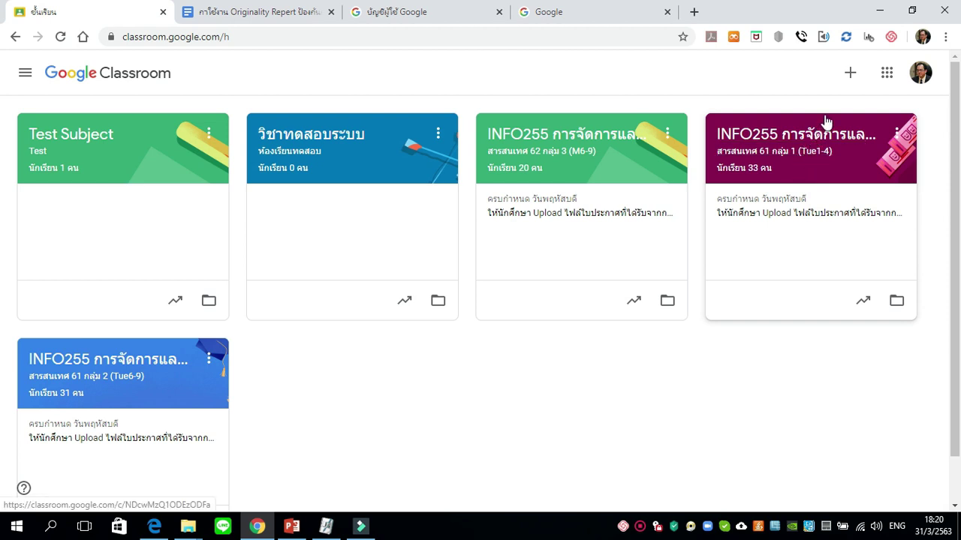
Return to the Classroom home page listing the five class cards.
click(822, 101)
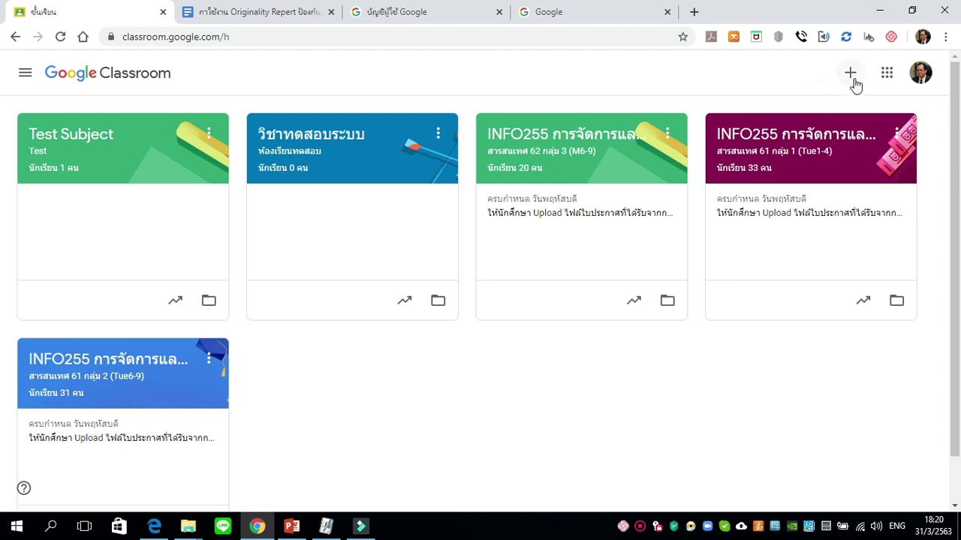
Leave Classroom for the Google search tab and select its address bar.
click(853, 80)
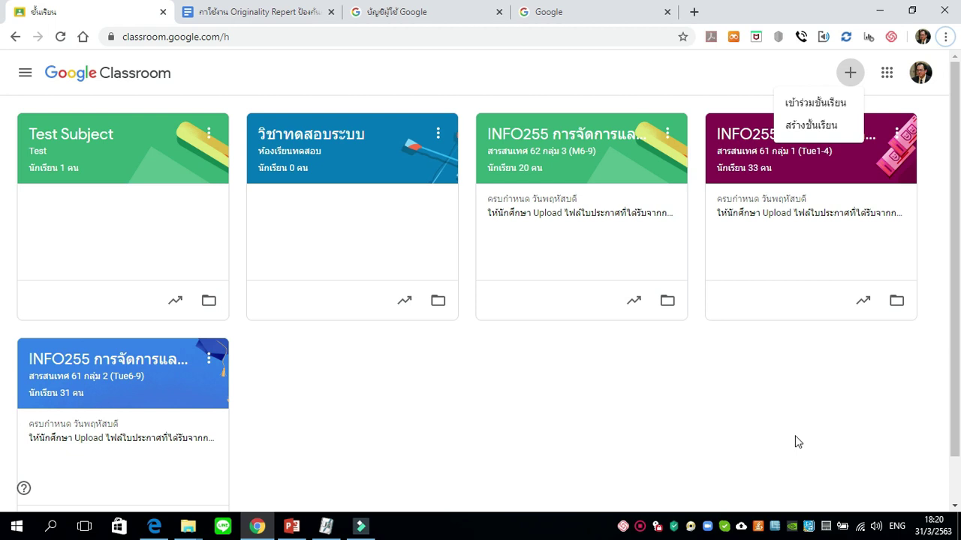
click(577, 23)
click(526, 41)
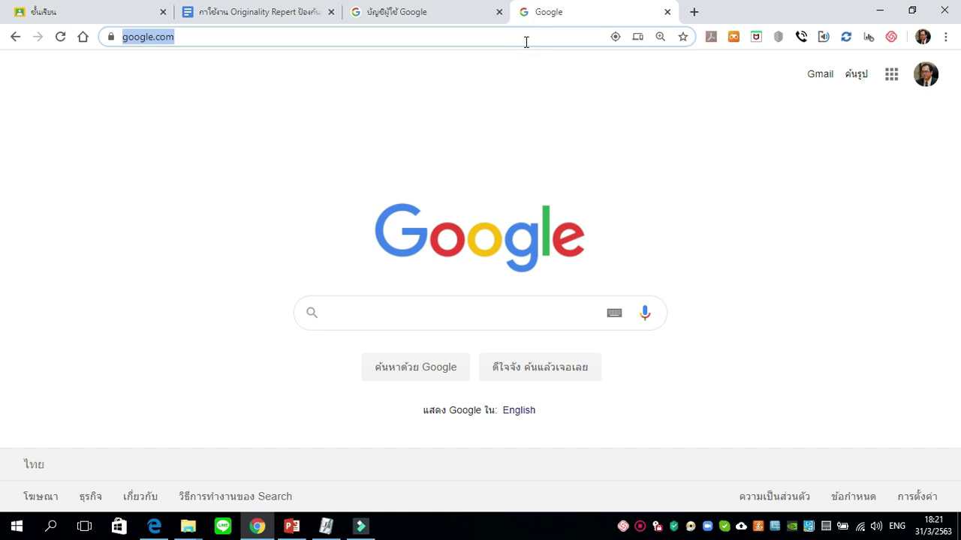
Load myaccount.google.com/language and bring up the default-language picker, currently Thai.
text(my)
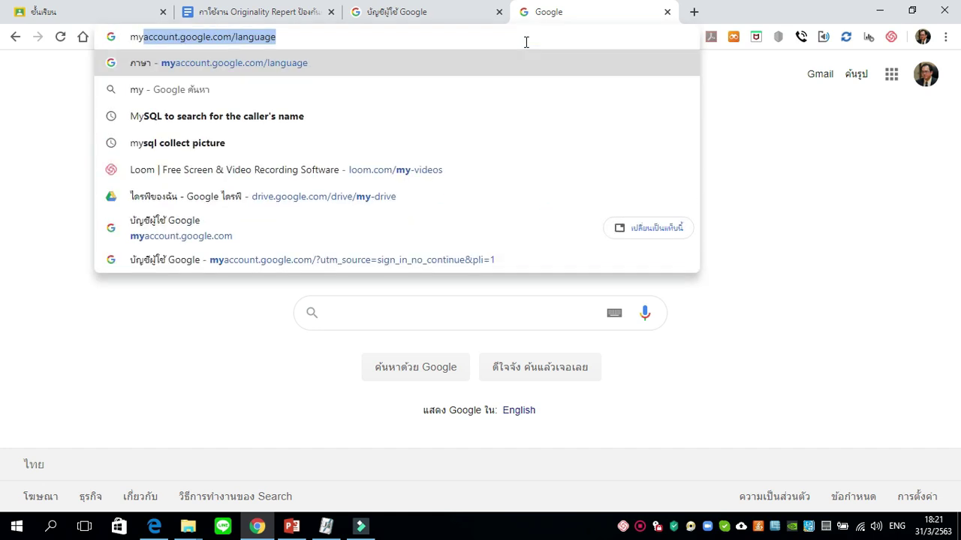
key(Right)
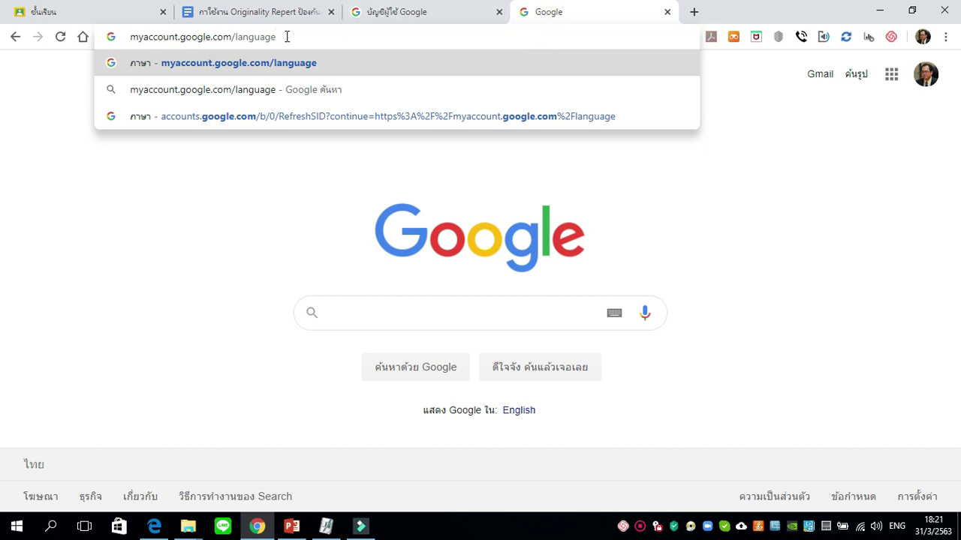
click(287, 36)
key(Return)
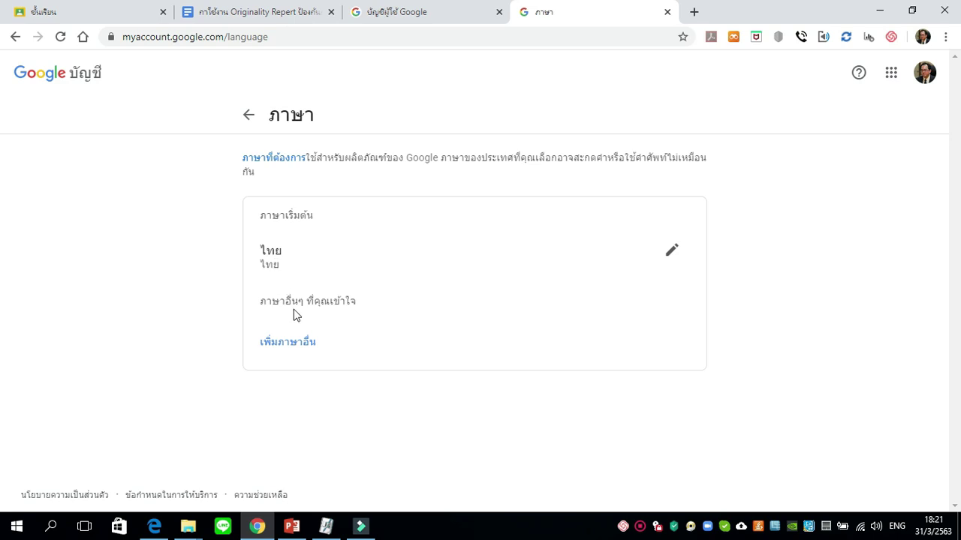
click(672, 255)
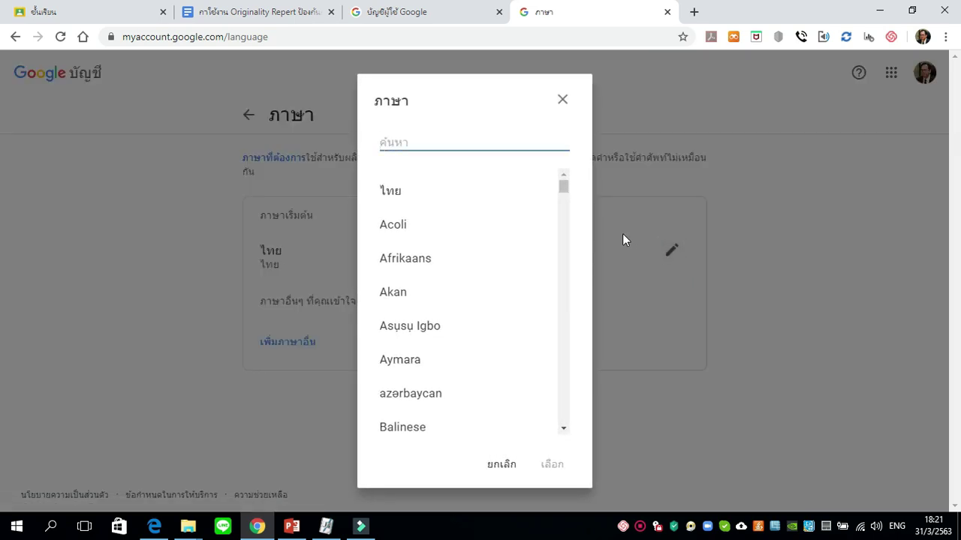
Search 'english' and choose English (United States) as the default language, replacing Thai.
text(english)
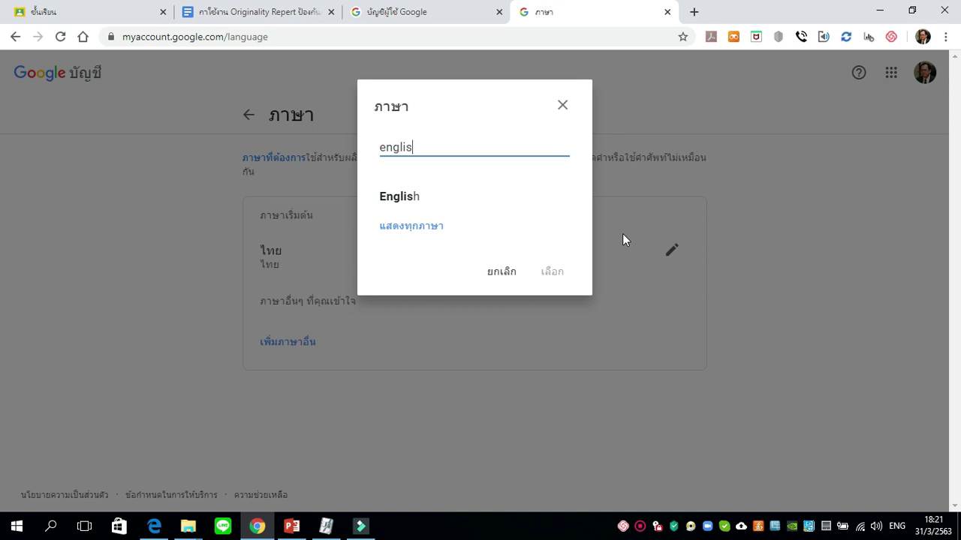
click(411, 198)
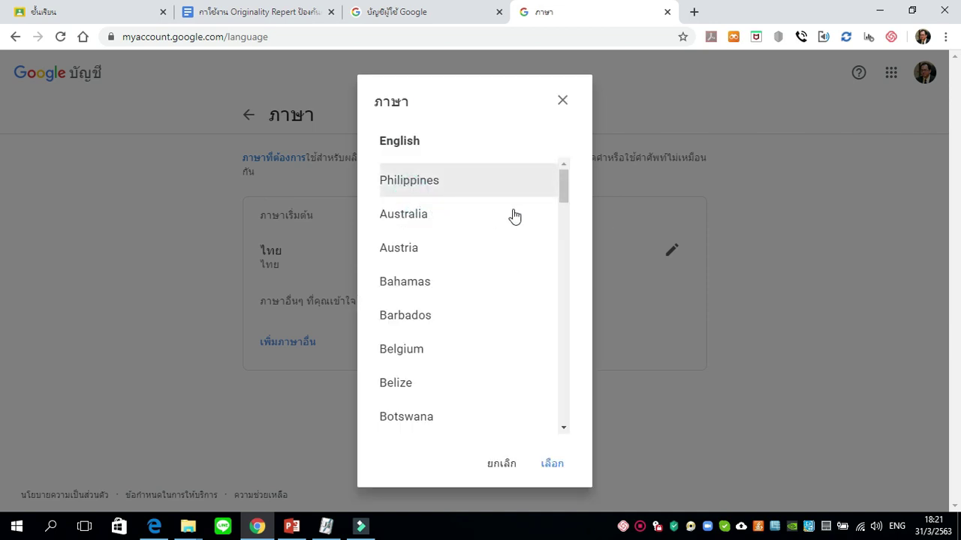
drag(566, 198, 561, 401)
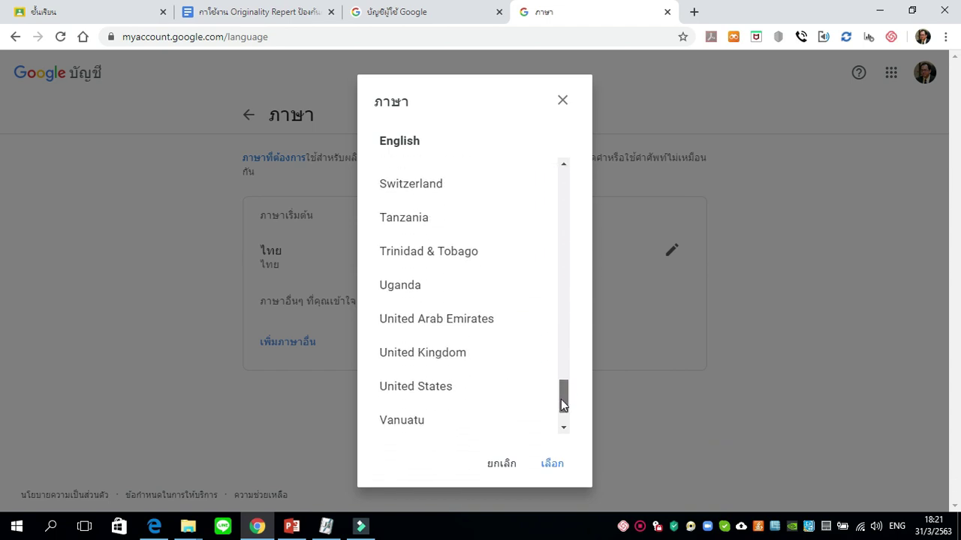
click(410, 396)
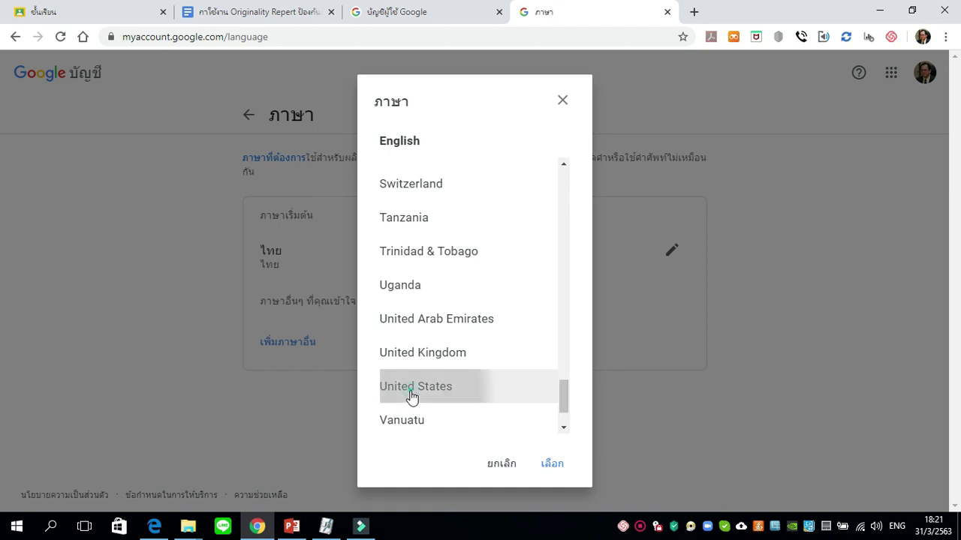
click(553, 465)
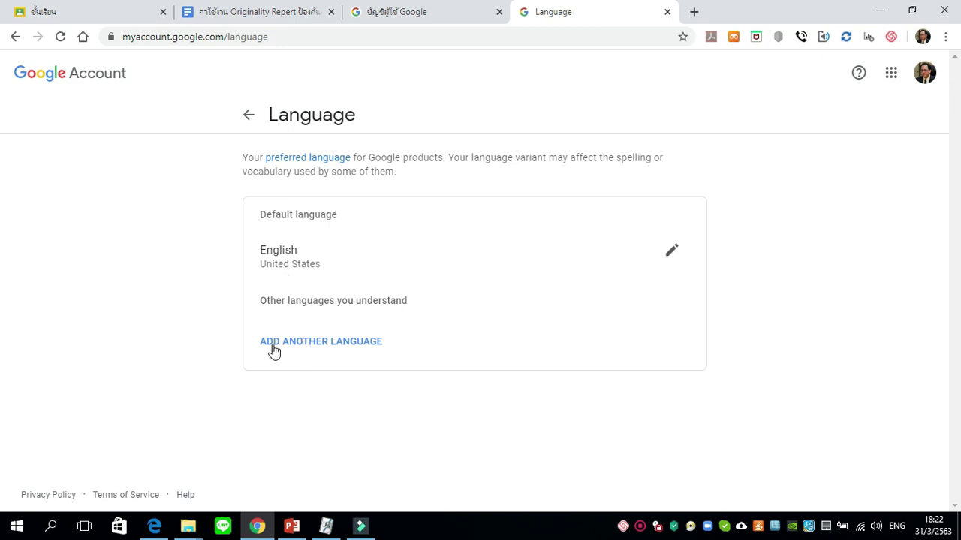
Add ไทย (Thai) as an additional understood language alongside English (United States).
click(311, 350)
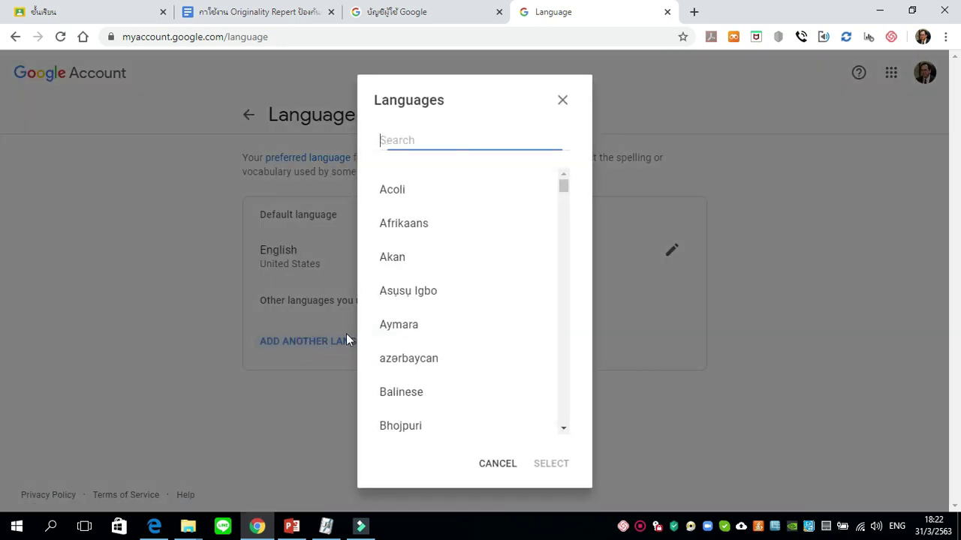
click(463, 141)
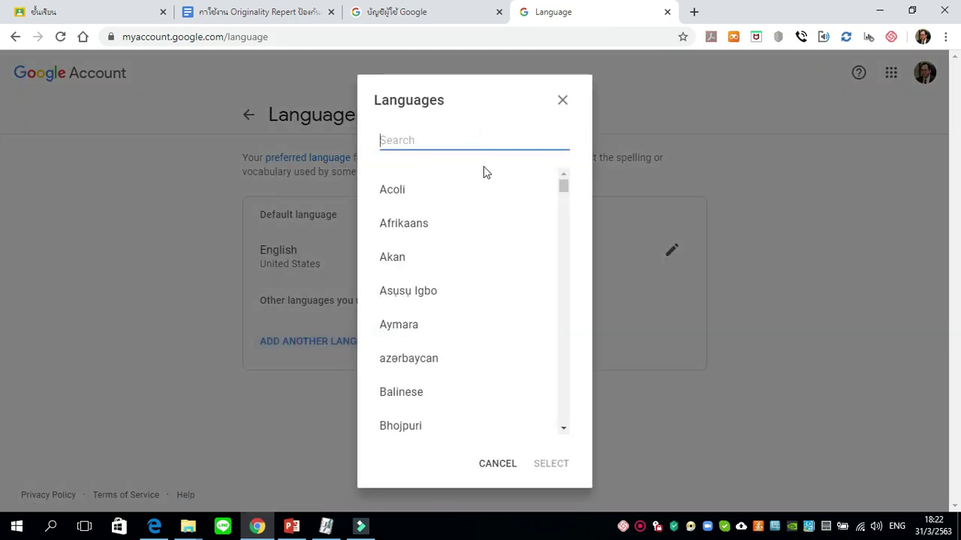
text(thai)
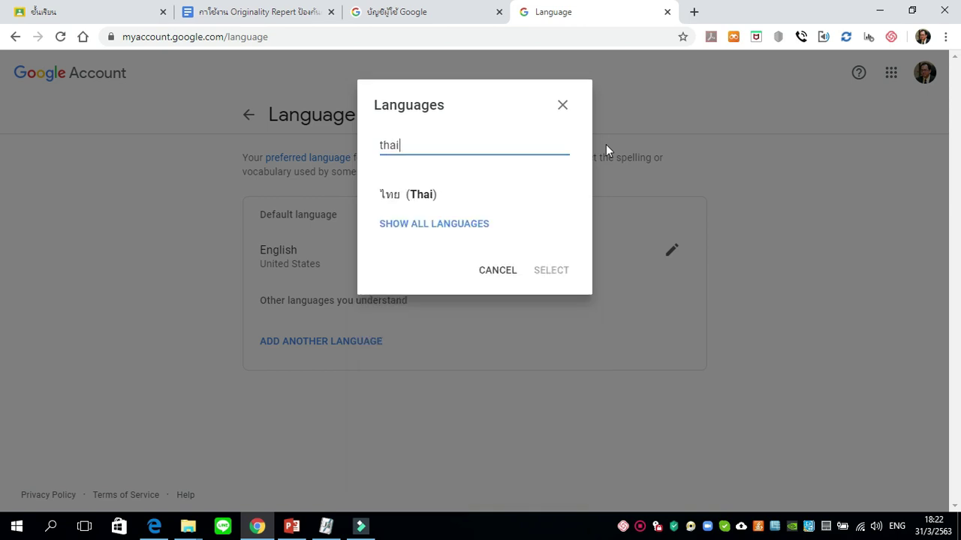
click(422, 203)
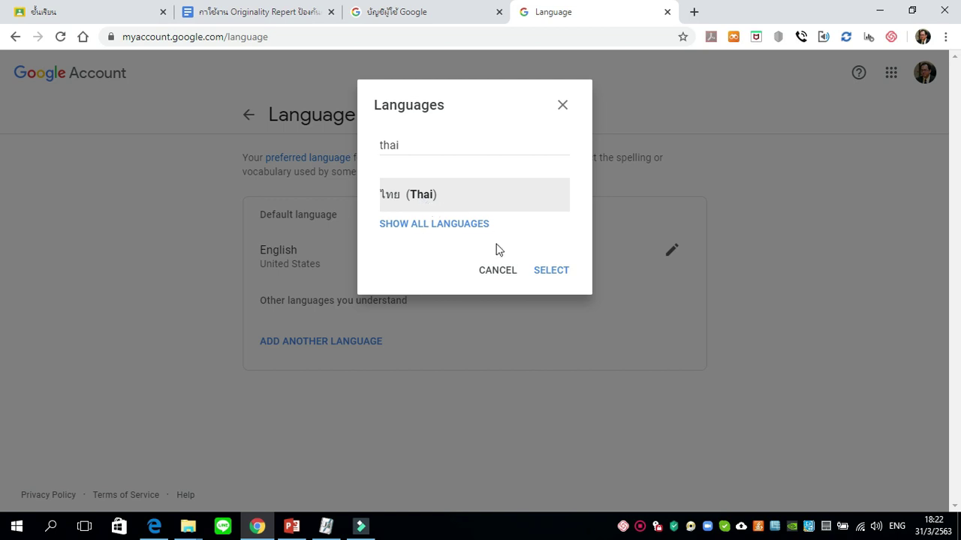
click(551, 276)
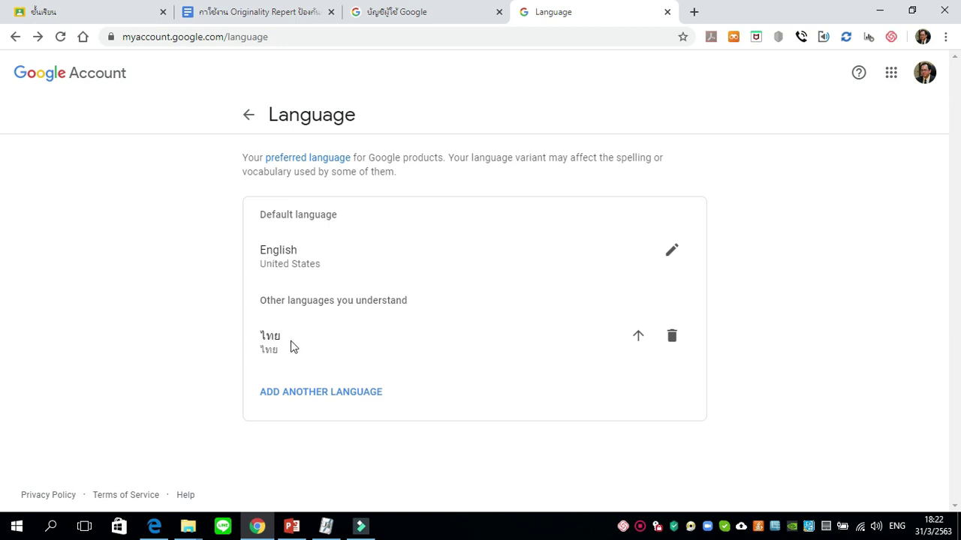
click(174, 359)
click(115, 18)
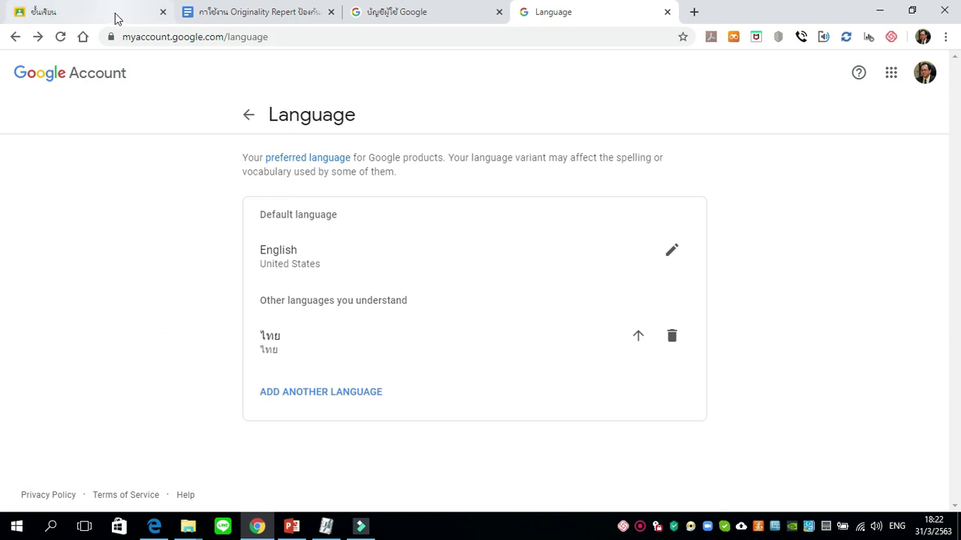
Reload Classroom so it shows in English, and start the Create class dialog.
click(382, 75)
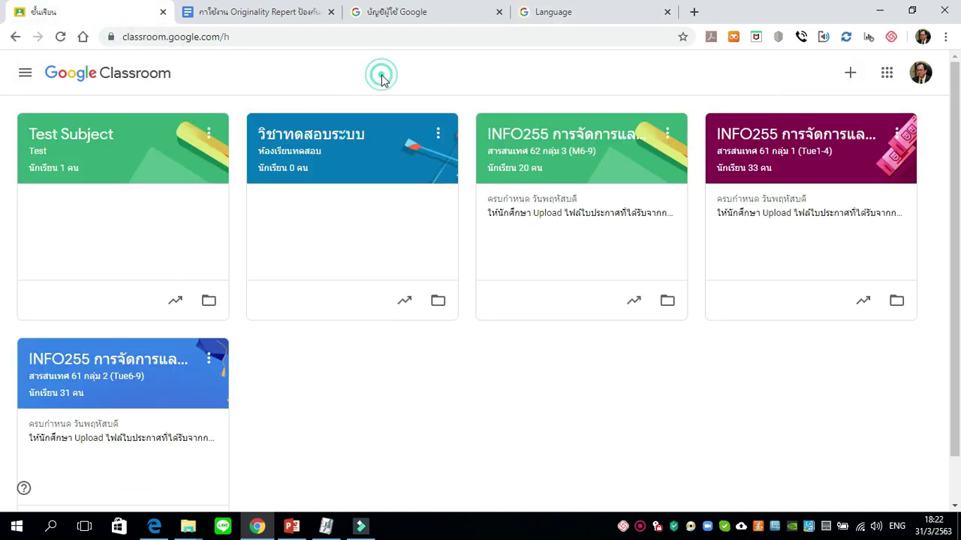
click(63, 42)
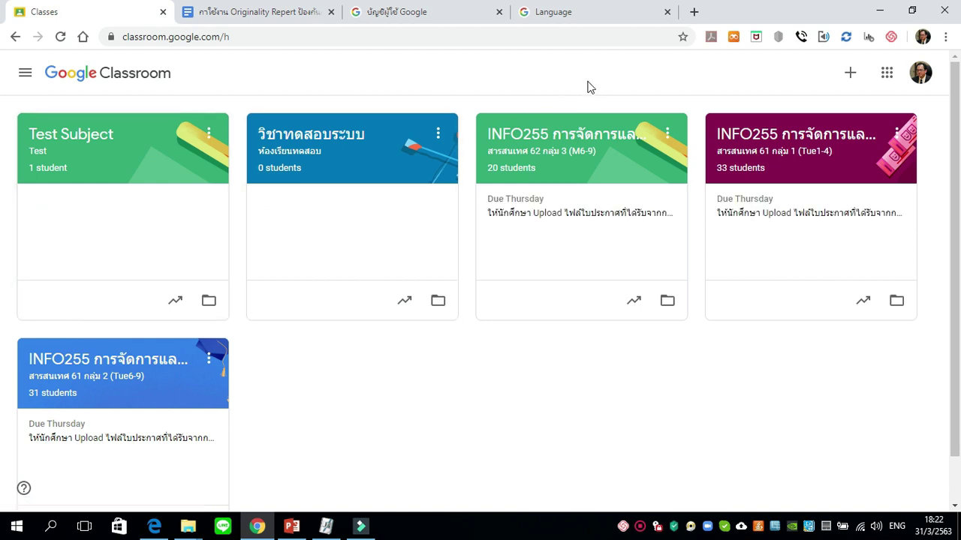
click(850, 78)
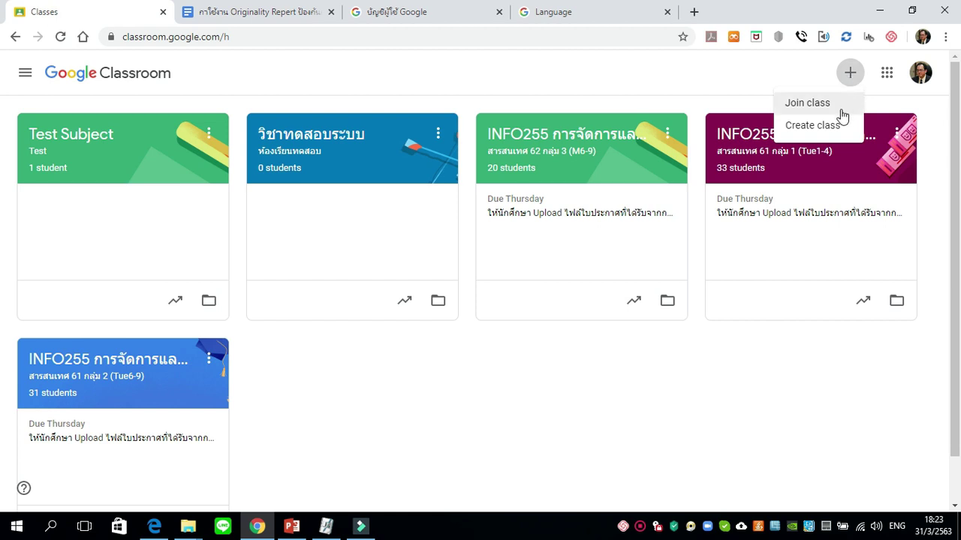
click(797, 135)
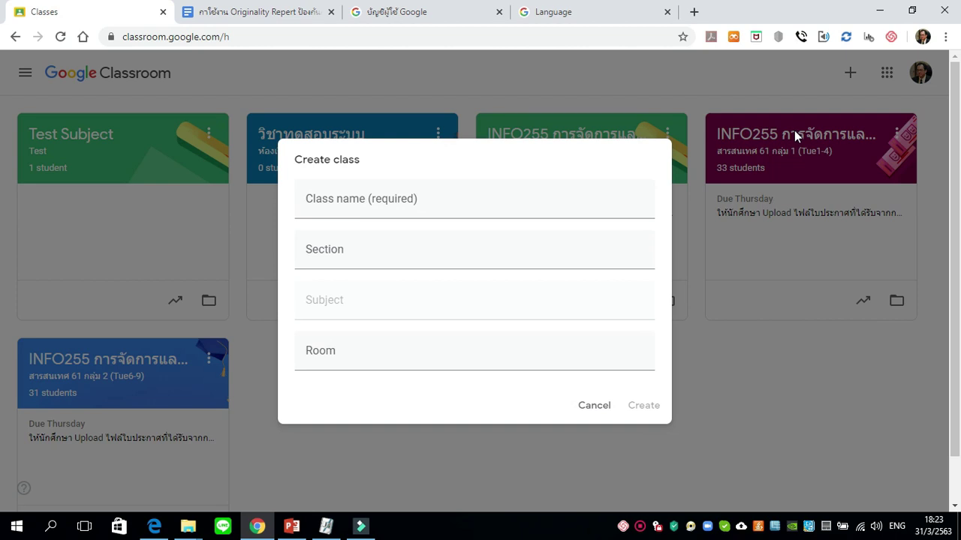
Enter class name 'Test Plagianism' and section 'Classroom 1'.
click(490, 203)
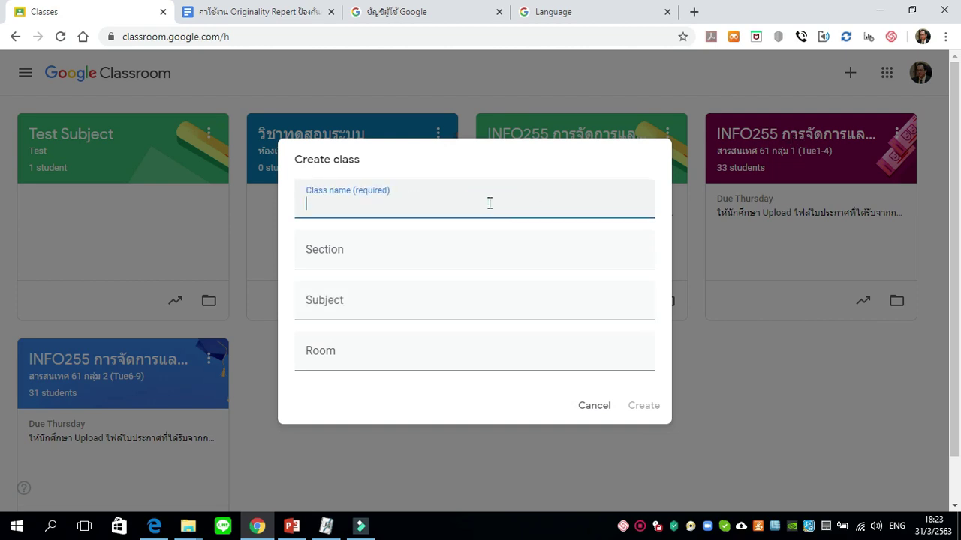
text(Test Plagianism)
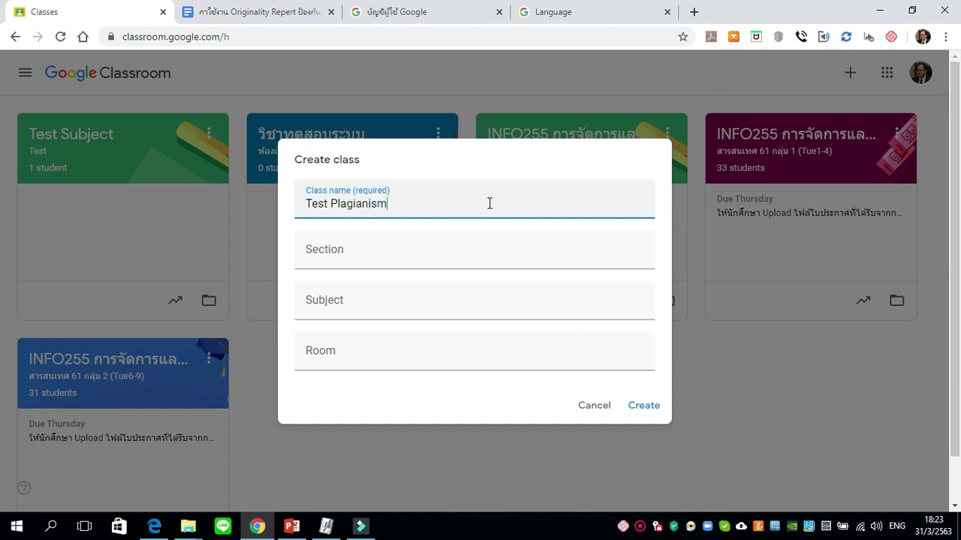
click(412, 248)
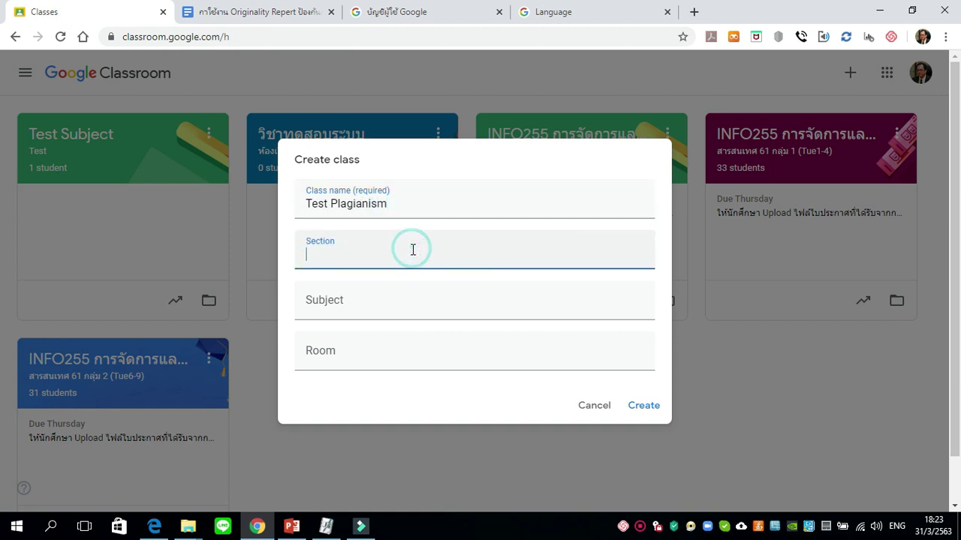
text(Class)
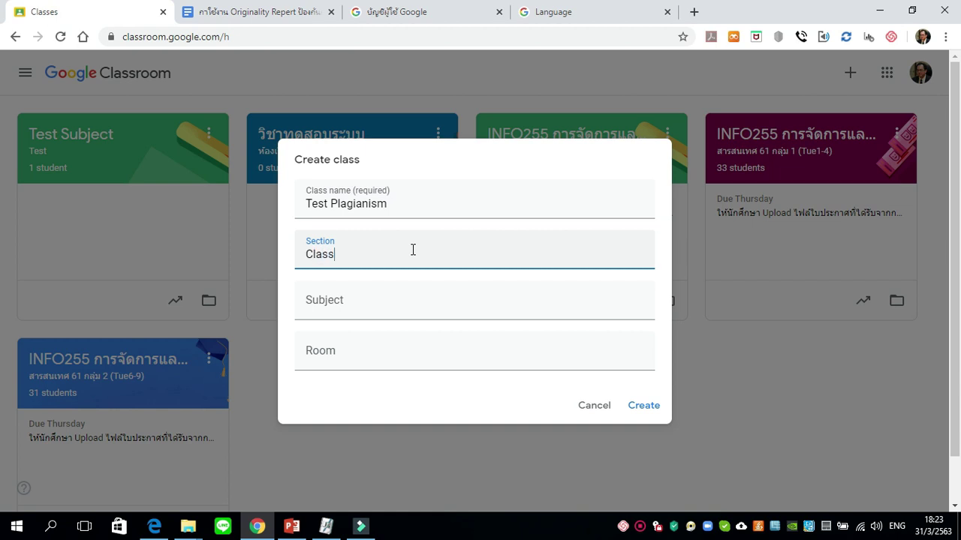
text(room 1)
Enter subject 'Computer Programming' and room 'Classroom 1', then create the class.
click(373, 303)
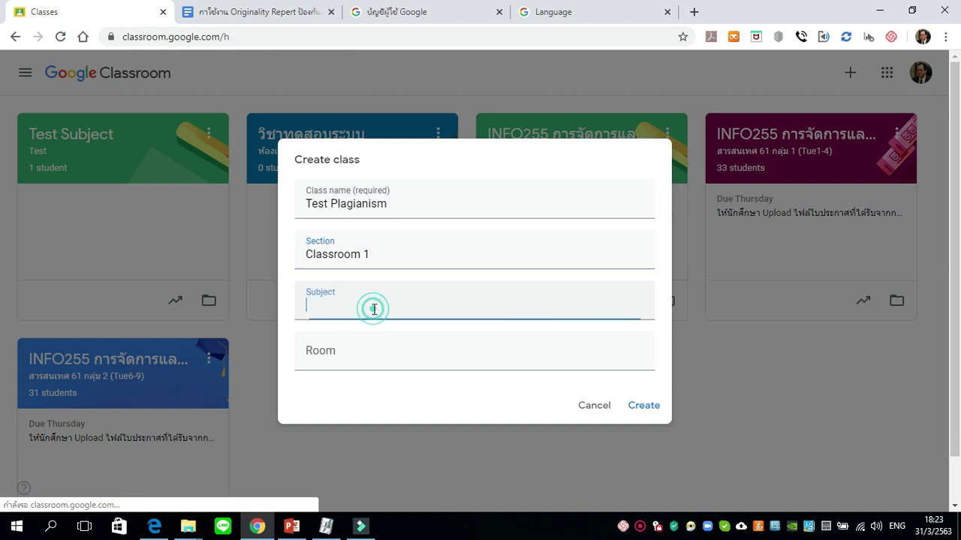
triple_click(395, 205)
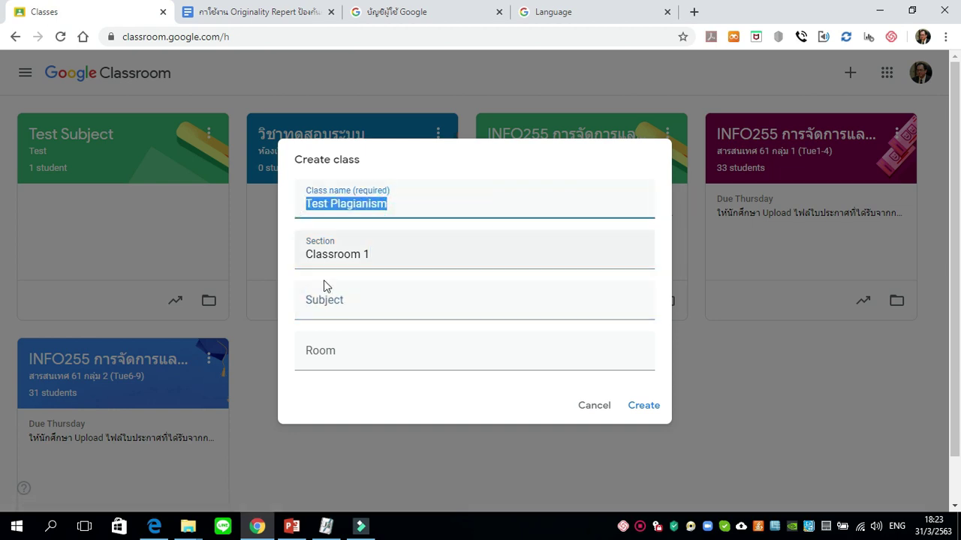
click(336, 307)
text(Computer Programming)
click(340, 351)
text(Classroom 1)
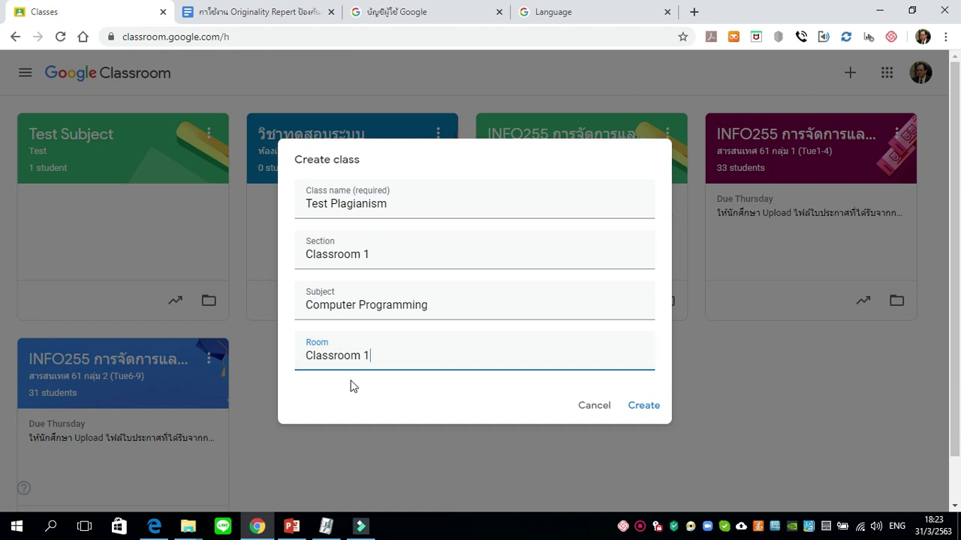
click(644, 407)
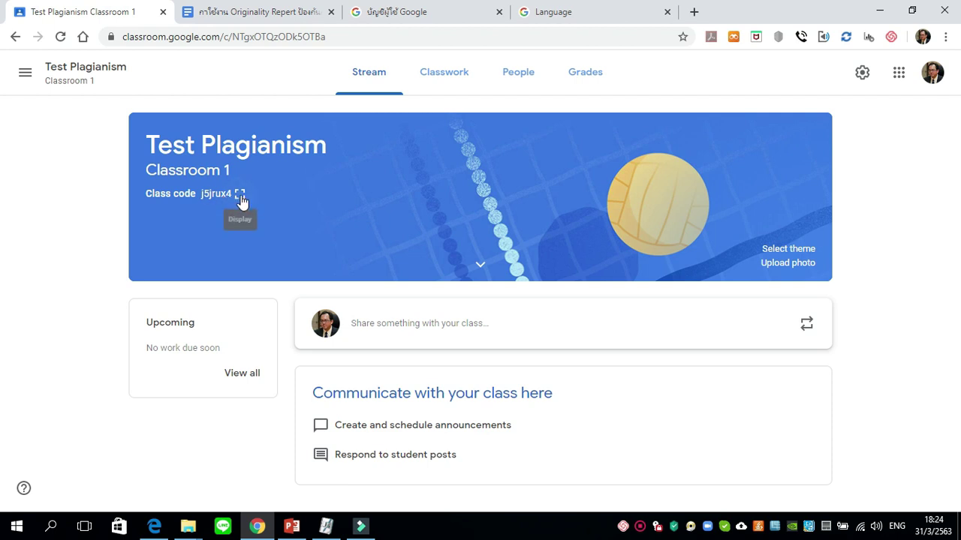
Enlarge and copy the Test Plagianism class code, then close the code display.
click(240, 197)
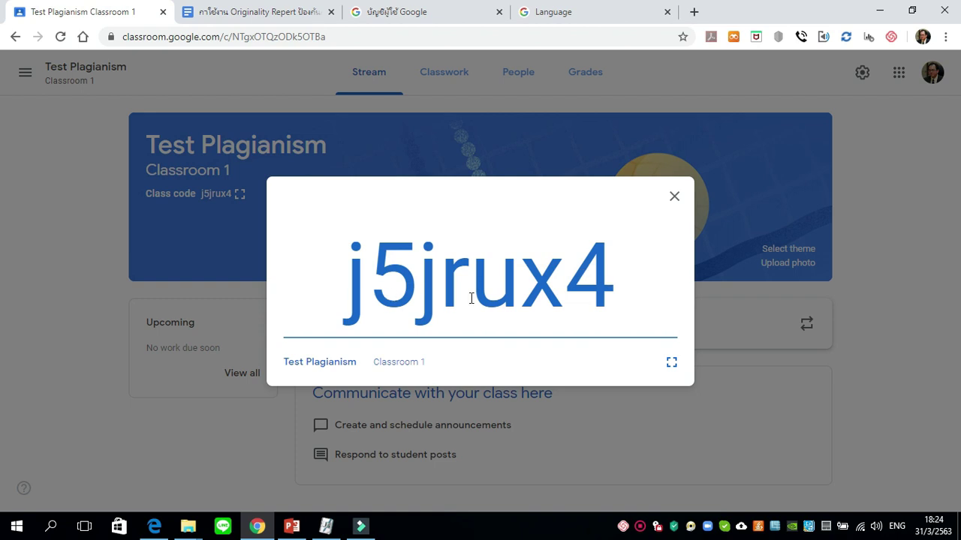
drag(616, 291, 340, 310)
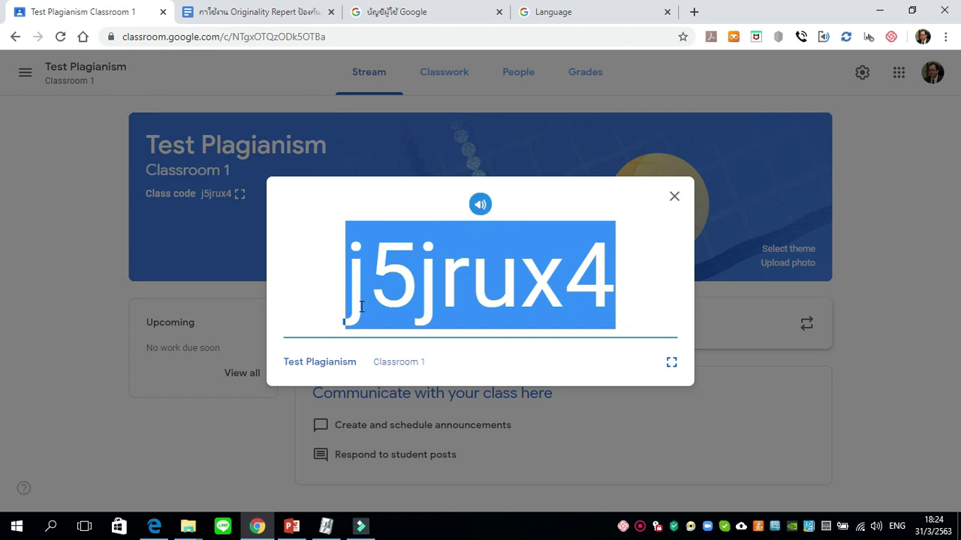
right_click(361, 307)
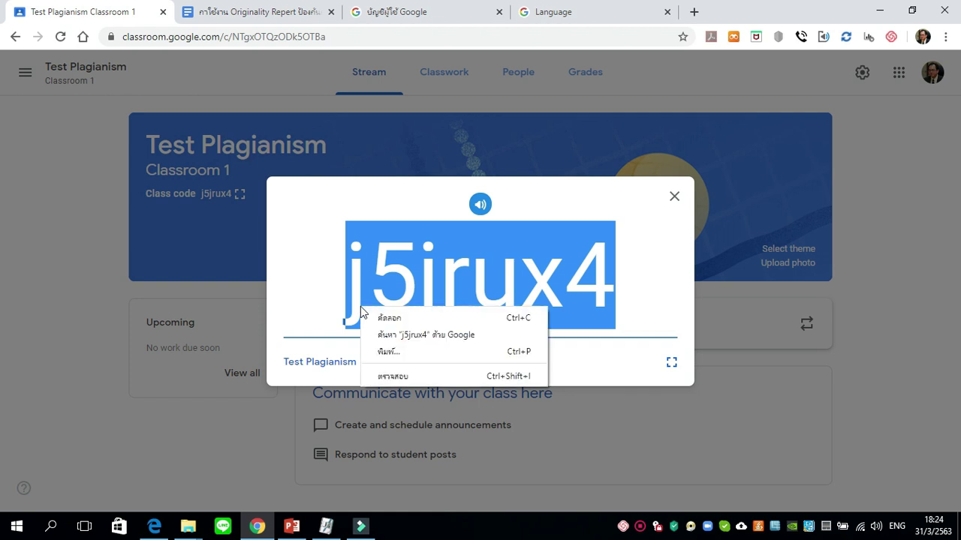
click(388, 321)
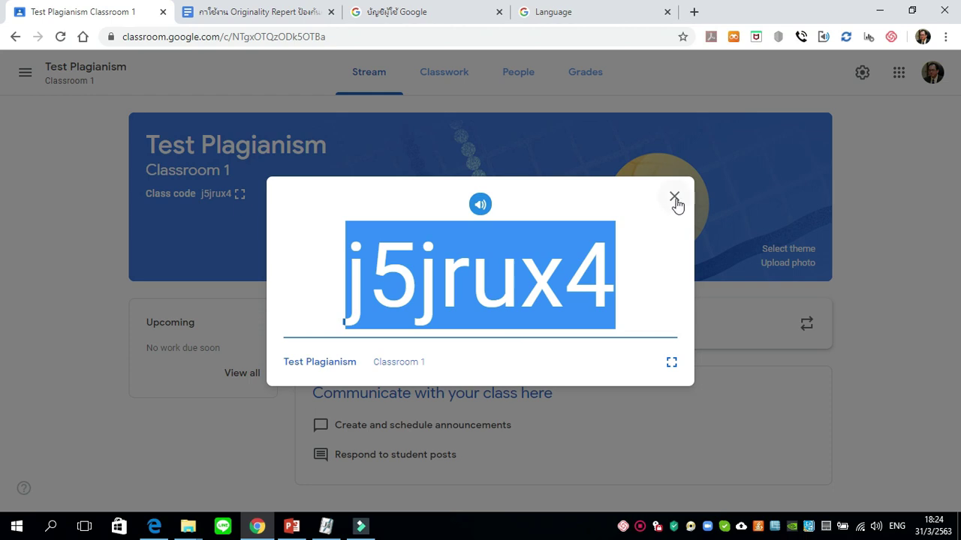
click(675, 199)
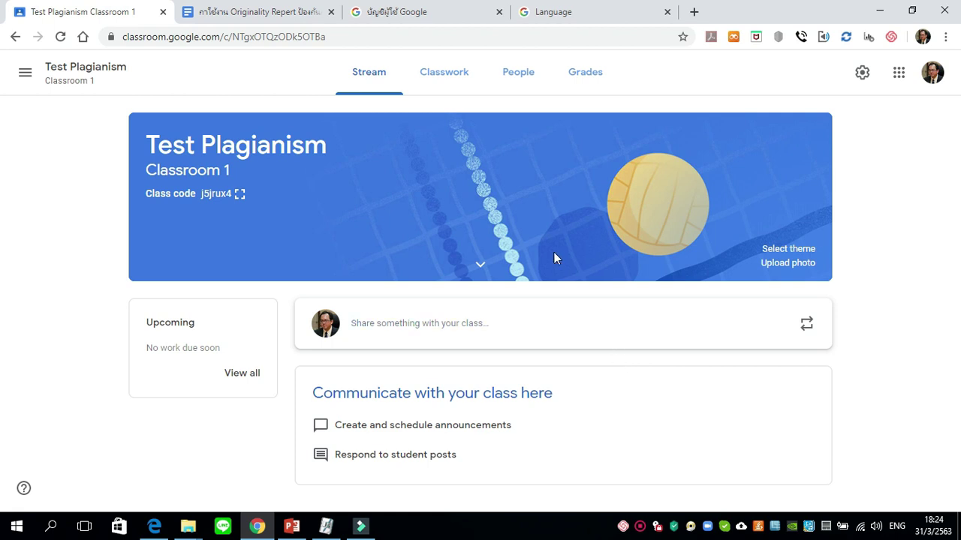
Start a new Assignment from the Test Plagianism Classwork page.
click(454, 83)
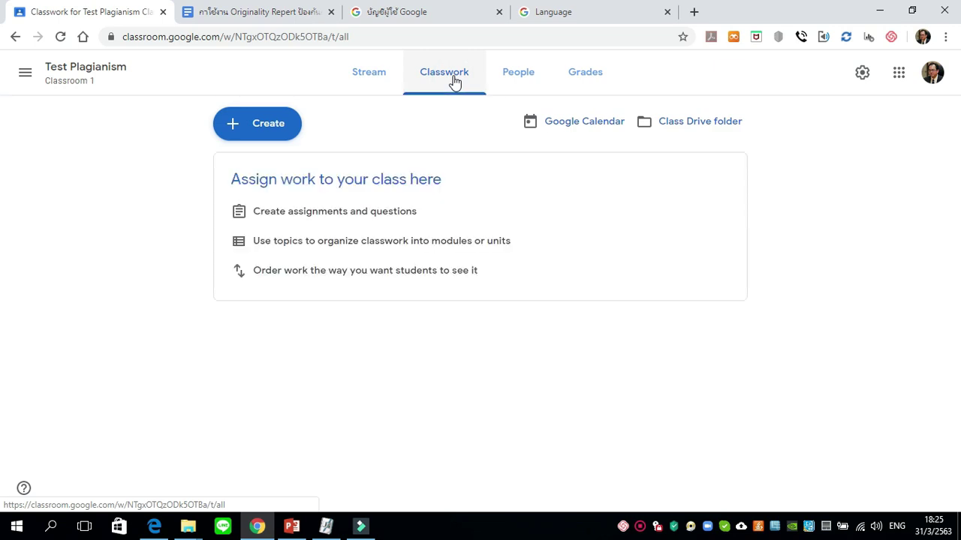
click(277, 132)
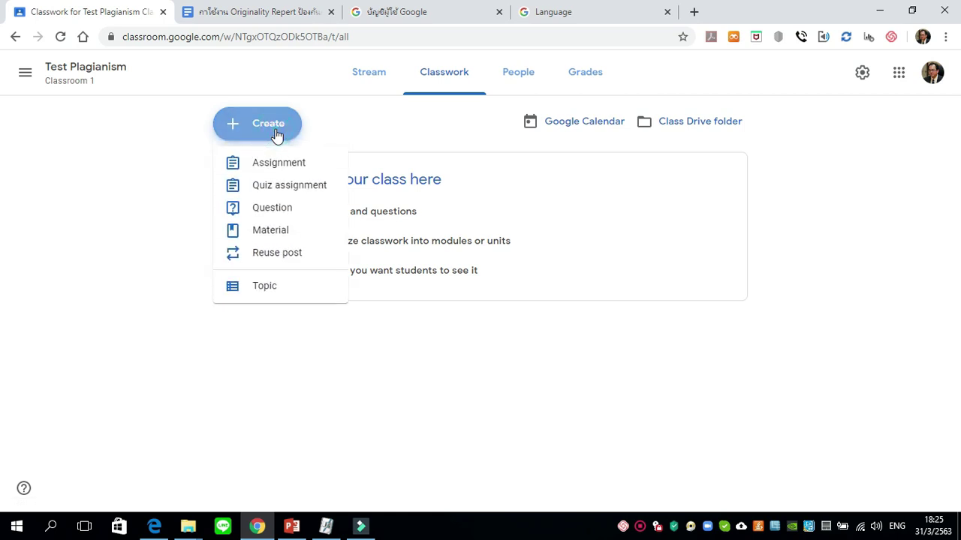
click(323, 171)
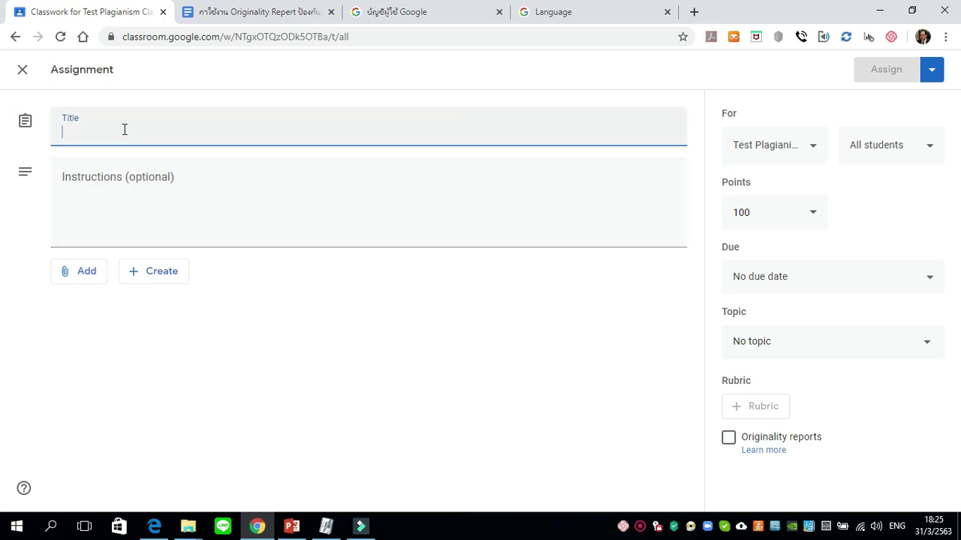
Type the title 'ให้นักเรียนทำรายงานเรื่อง Water Cycle ส่งอาจารย์', switching between Thai and English input.
key(alt+shift)
text(ให้)
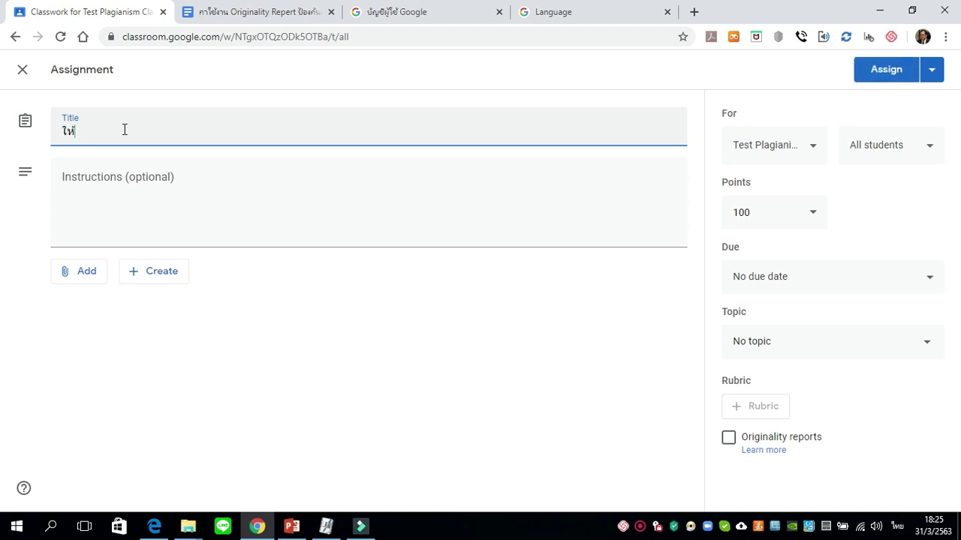
text(นักเรียนทำรายงานเรื่อง)
key(grave)
text(W)
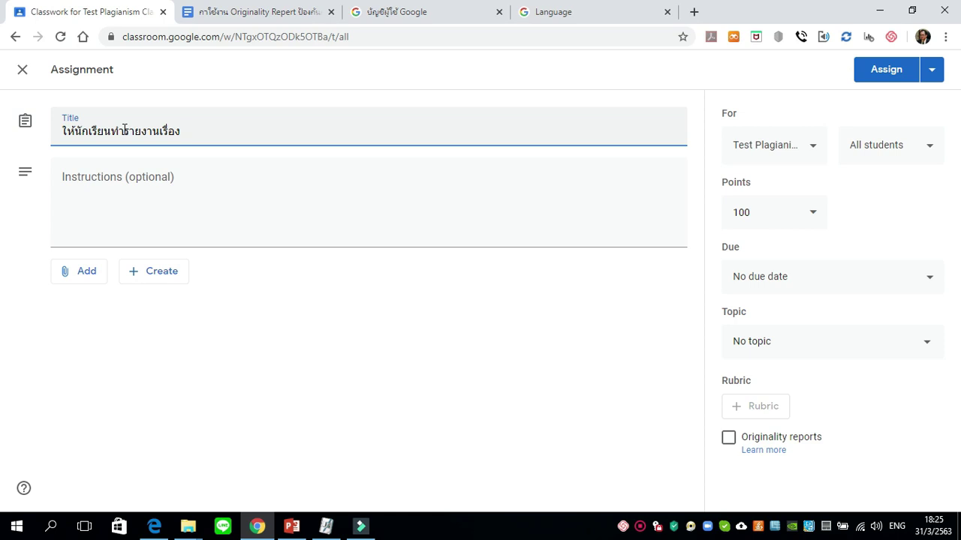
text(ater Cc)
key(BackSpace)
text(ycle)
key(grave)
text(ส่ง)
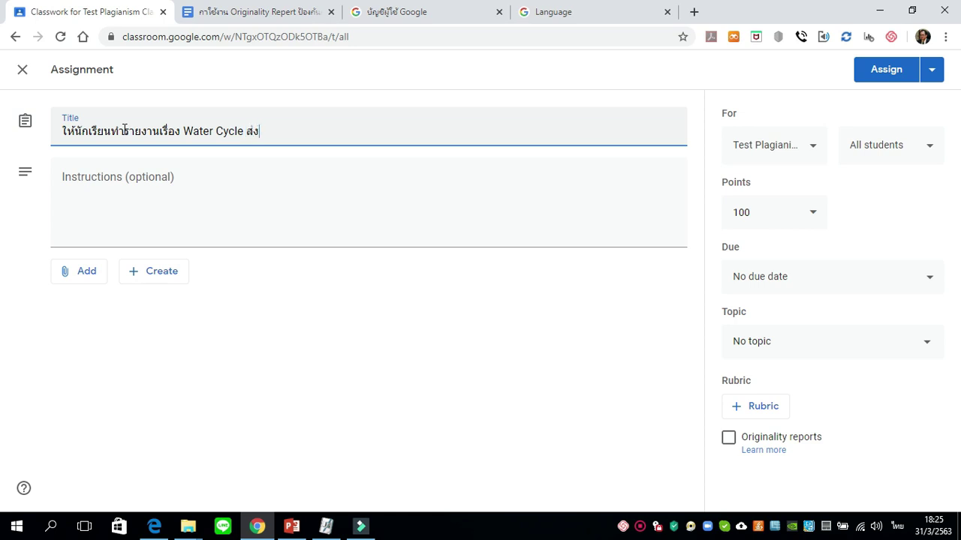
text(อาจารย์)
Begin the Thai instructions: write this report in Google Docs and attach it for the teacher.
click(120, 184)
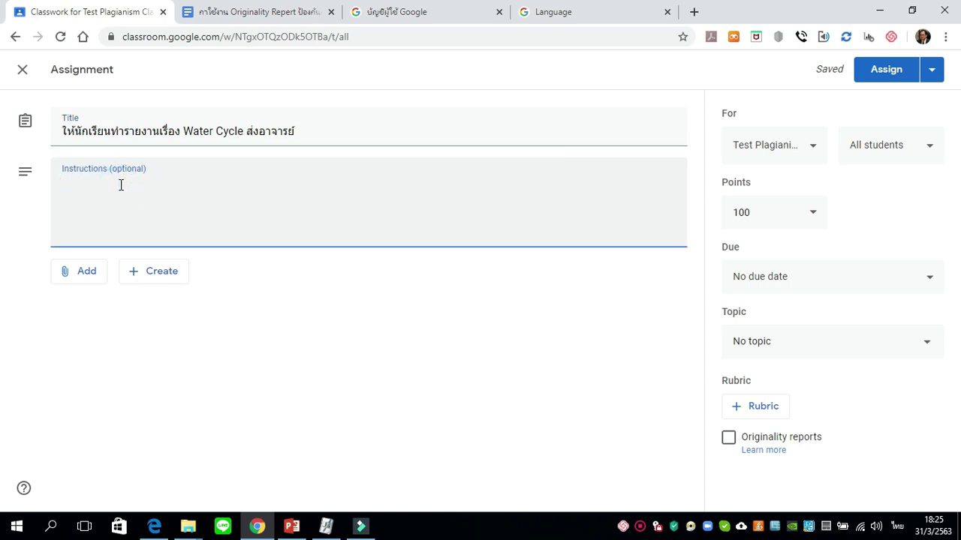
text(นักเรียนเขียนรายงานใ)
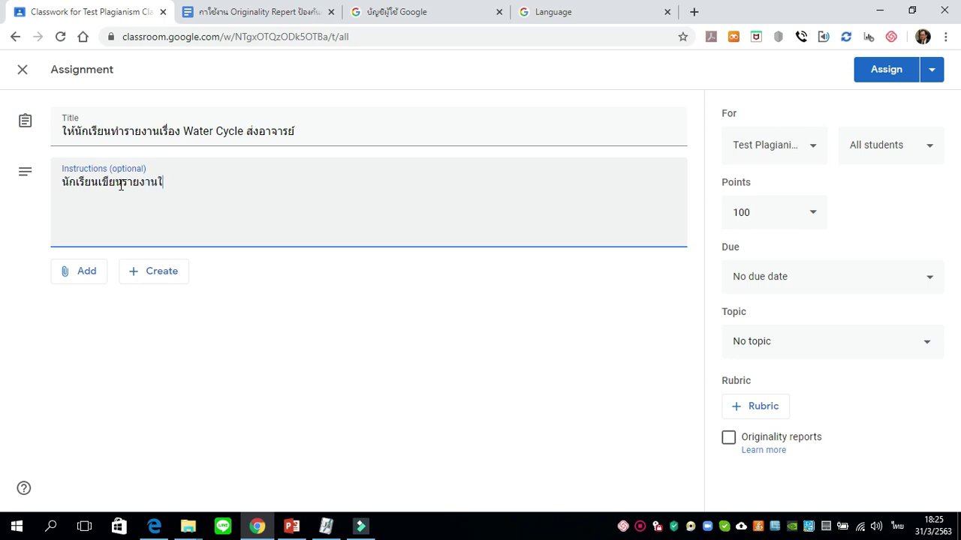
text(นี้ ใน)
key(grave)
text(D)
key(BackSpace)
text(Google Docs)
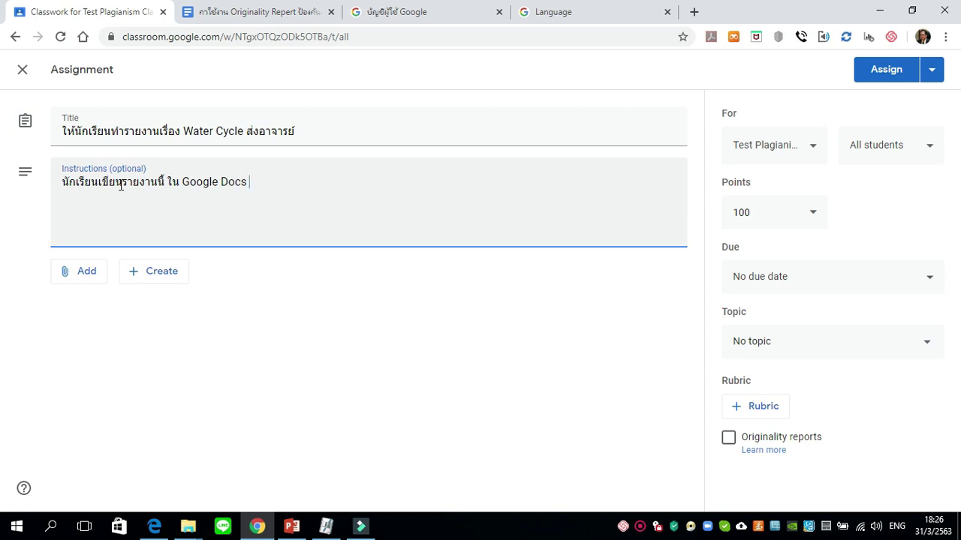
key(grave)
text(แล้วแนบส่งอาจารย์ด้วย)
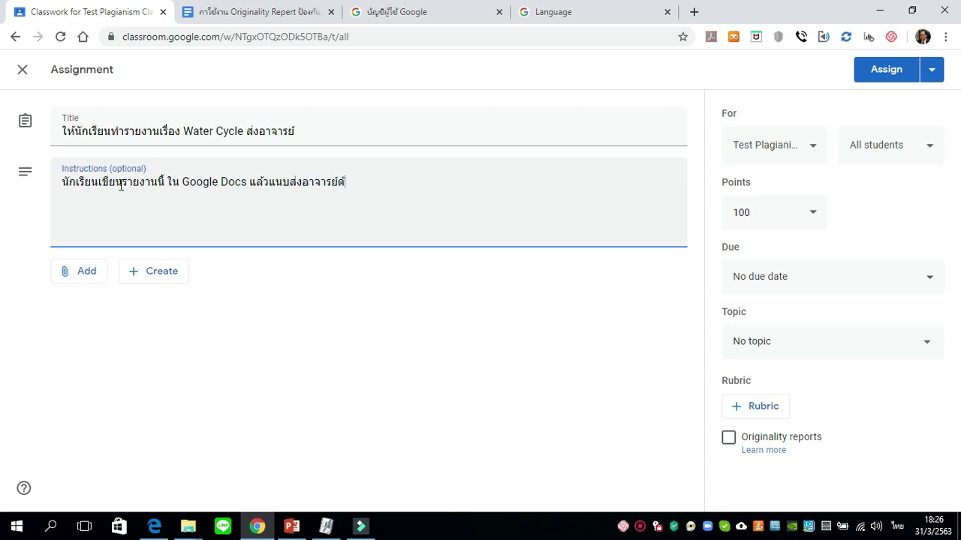
text( โดย)
Add the Thai lines: do the report yourself, don't copy others' work, write it in English.
key(BackSpace)
key(BackSpace)
text(ปรดทำรายงานนี้ด้วย)
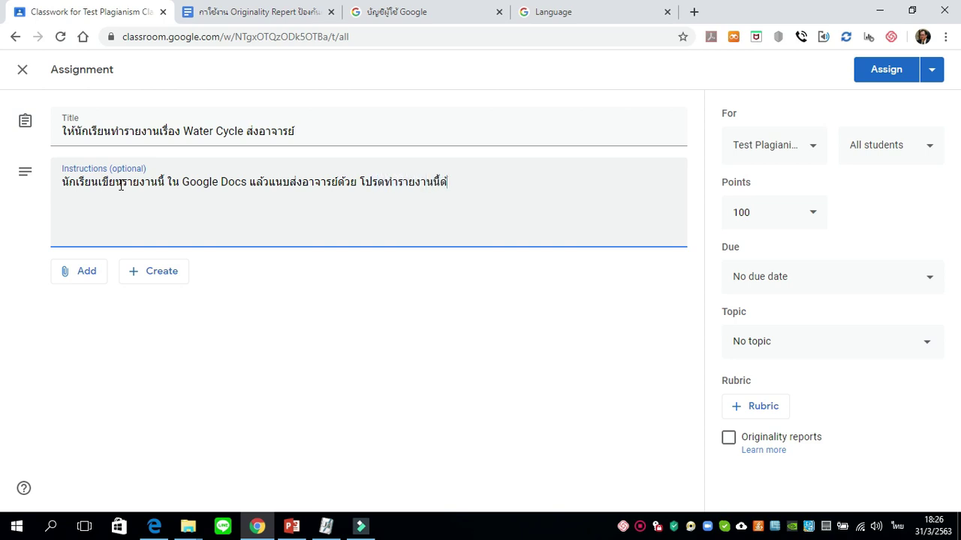
text(ตัวเอง ห้ามคัดลือ)
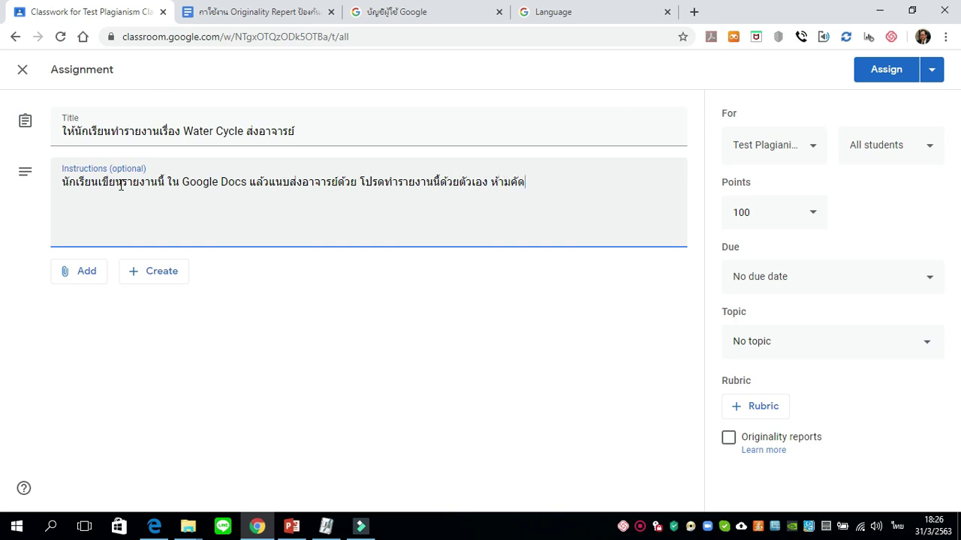
key(BackSpace)
key(BackSpace)
text(อกผลงานของผู้อื่นๆ)
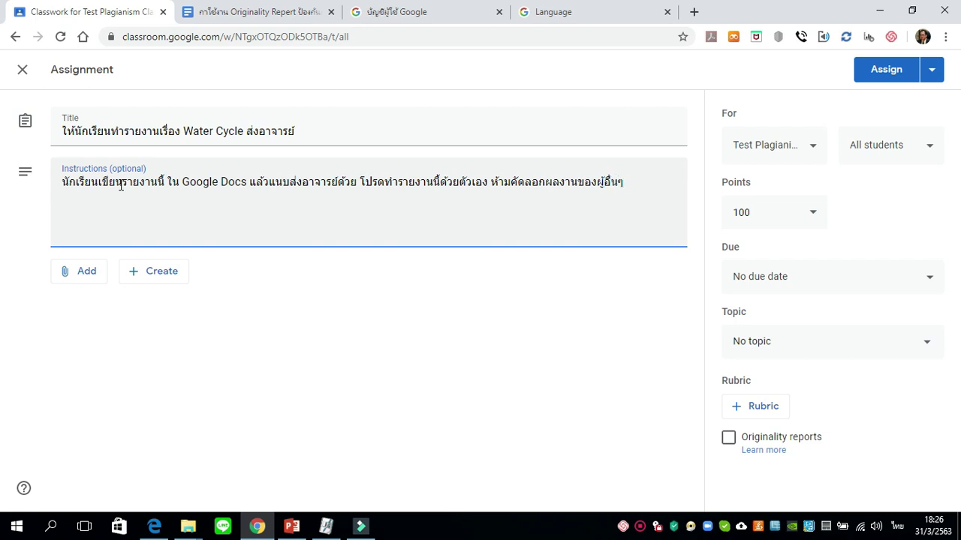
text(ท)
key(BackSpace)
text(ให้ทำรายงานนี้เป็น)
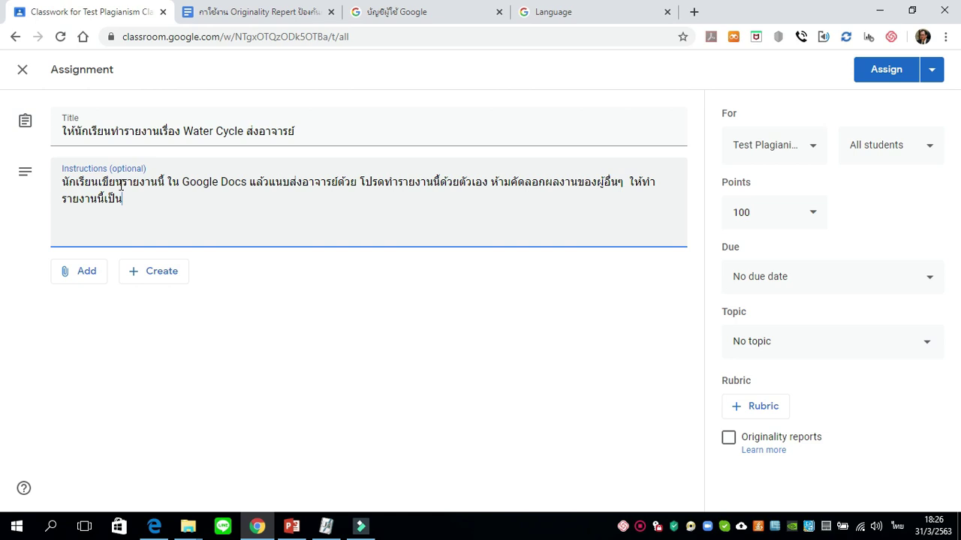
text(ภาษาอังกฤษ)
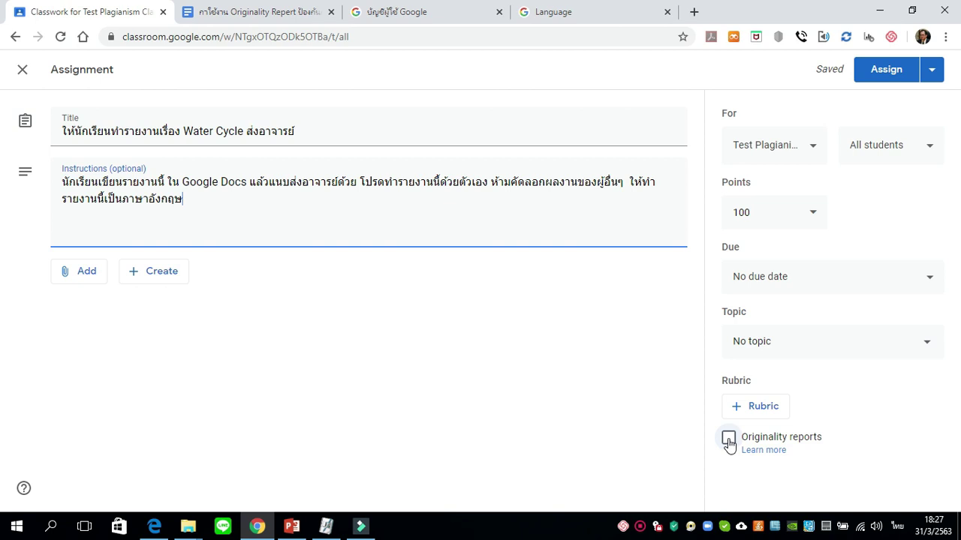
Enable the Originality reports checkbox and confirm in the remaining-reports dialog.
click(727, 442)
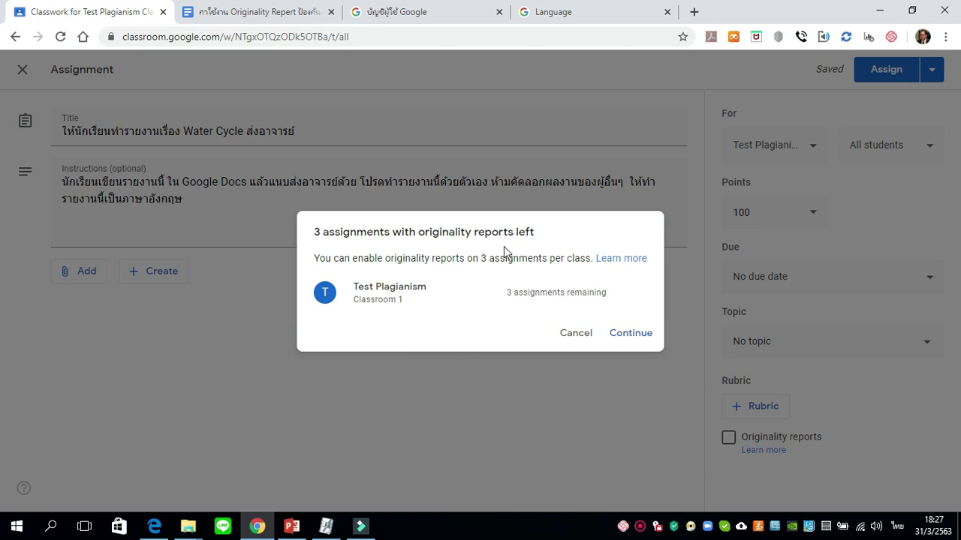
click(632, 333)
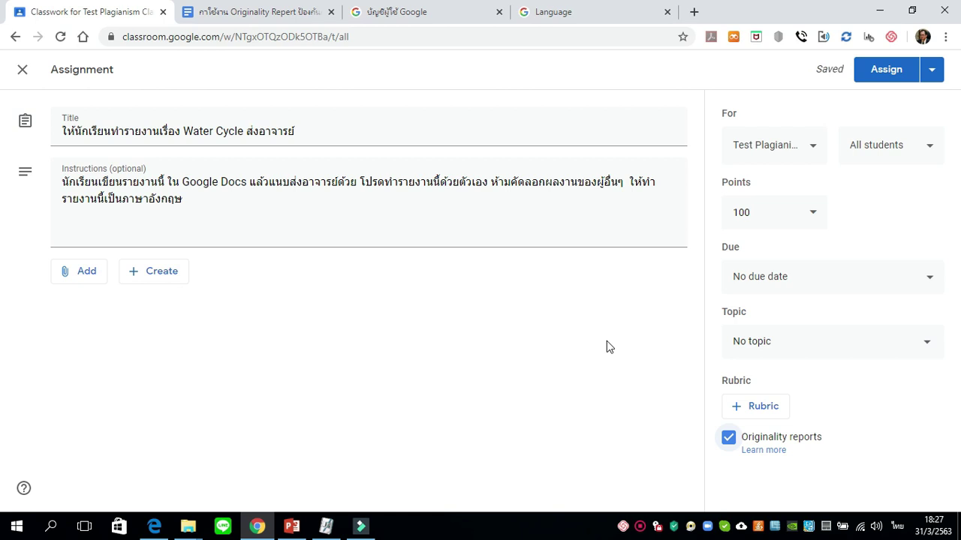
Change the assignment's points from 100 to 10.
click(812, 222)
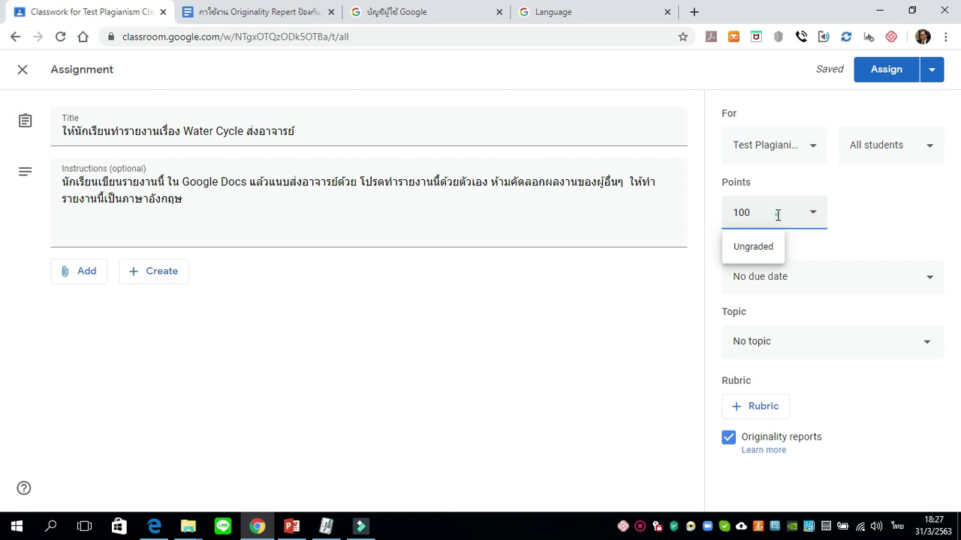
drag(774, 215, 718, 215)
text(ๅจ)
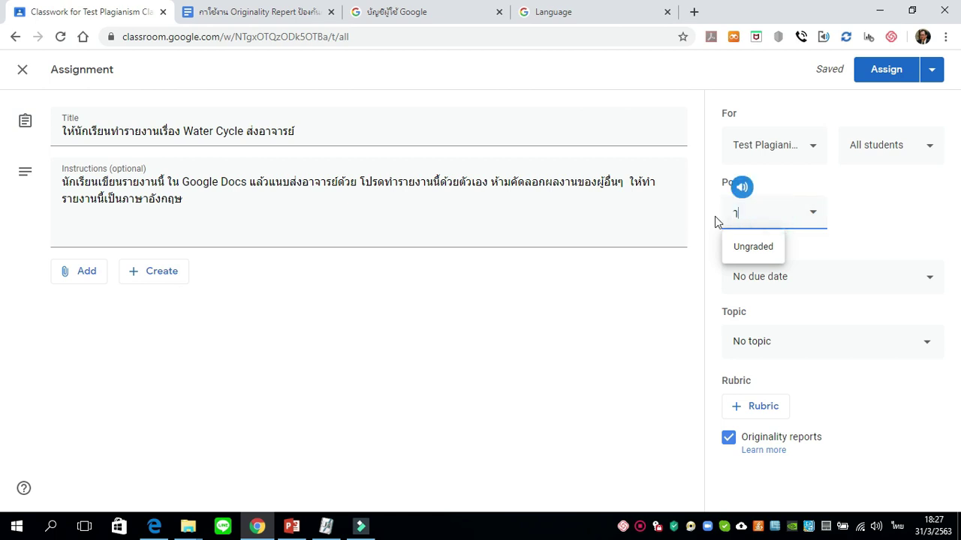
key(BackSpace)
key(grave)
text(10)
click(900, 218)
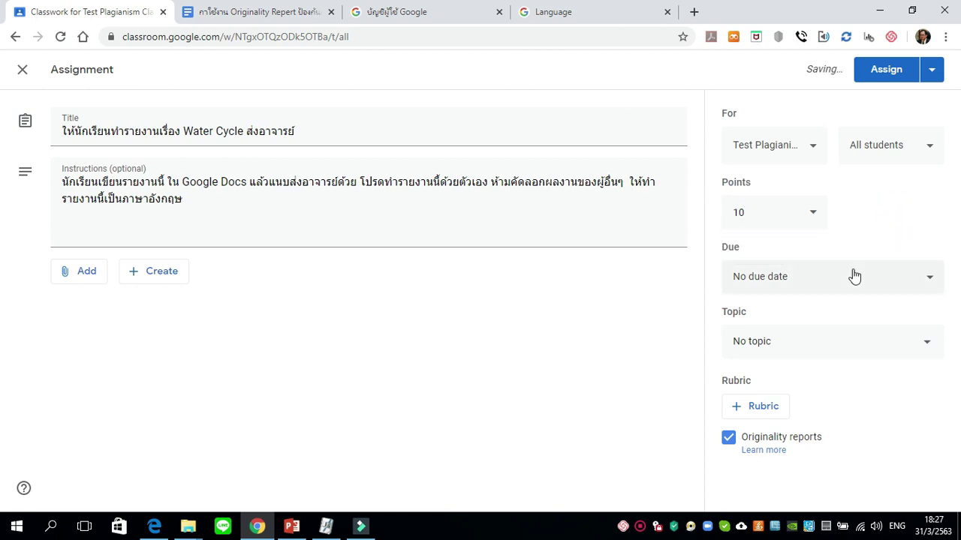
Set the due date to Thursday, April 2, 2020 and assign the work to all students.
click(789, 286)
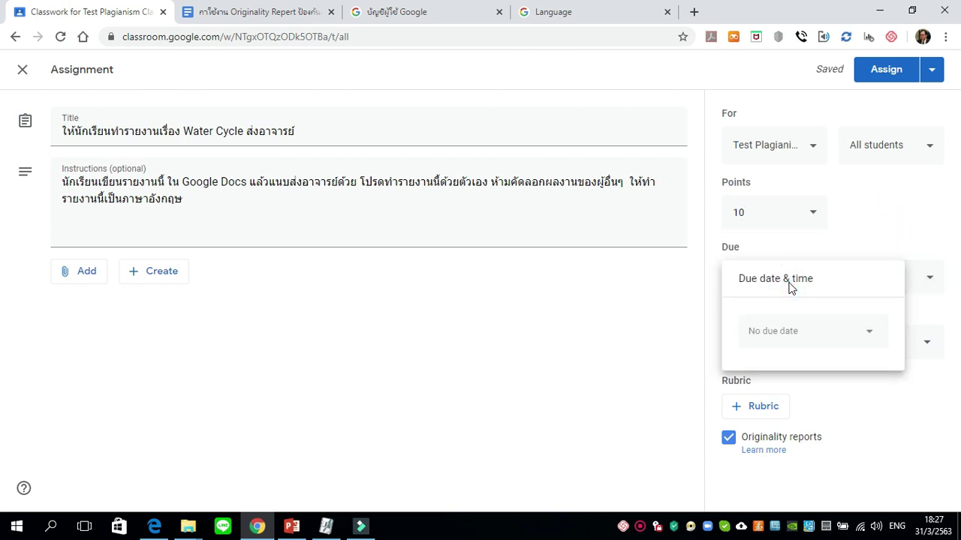
click(786, 340)
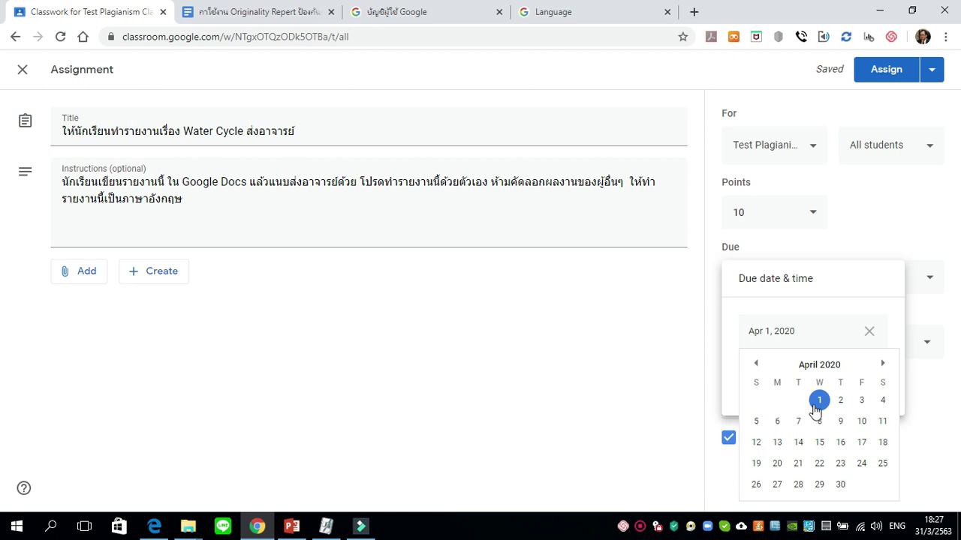
click(840, 402)
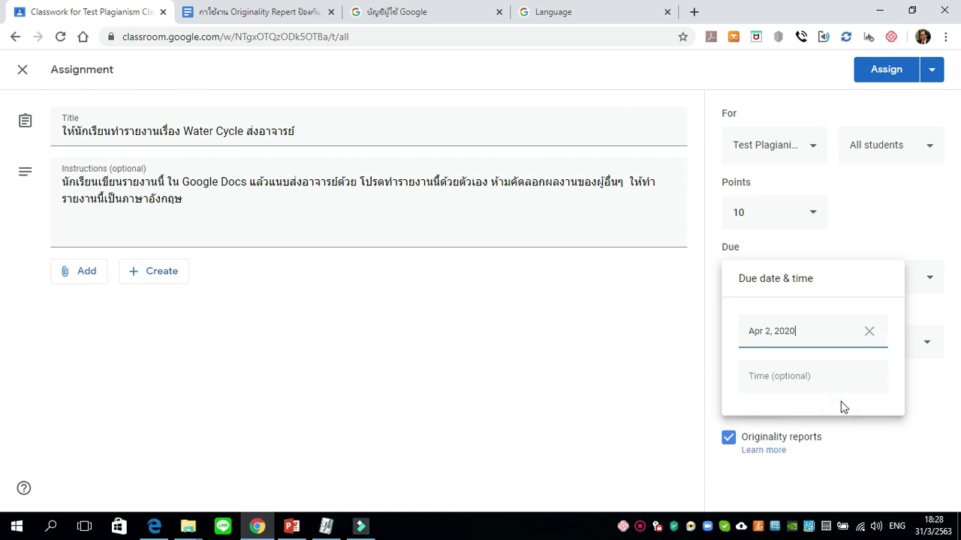
click(886, 239)
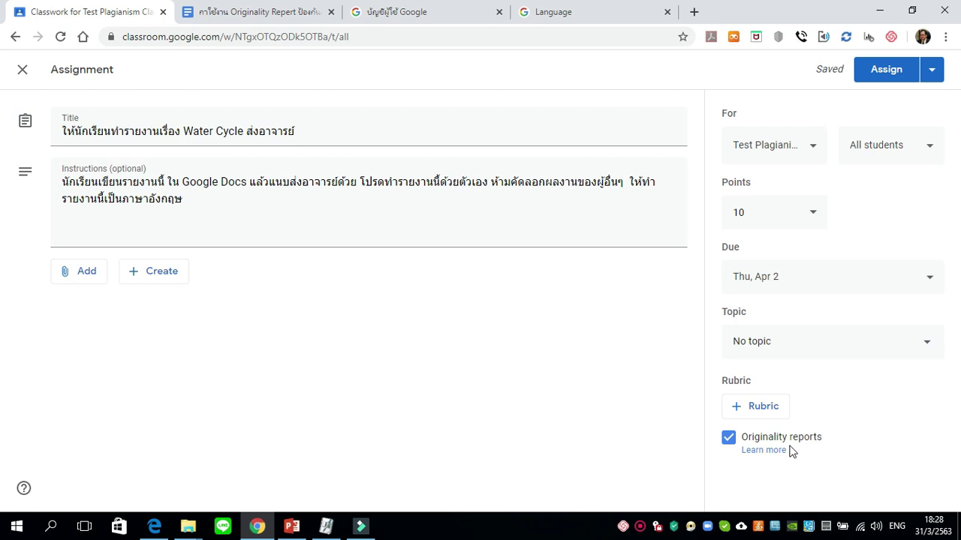
click(898, 83)
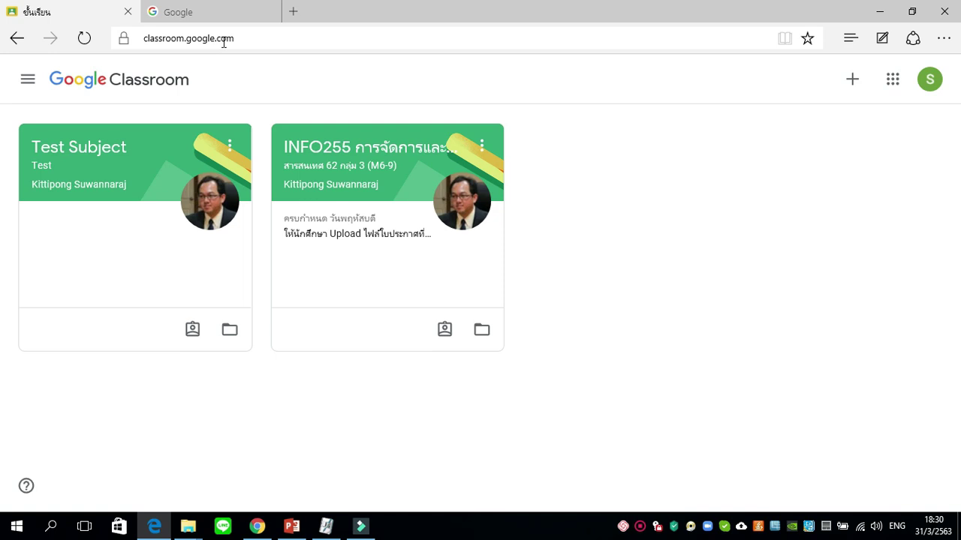
On the student's Classroom home, start joining a class with a class code.
click(853, 80)
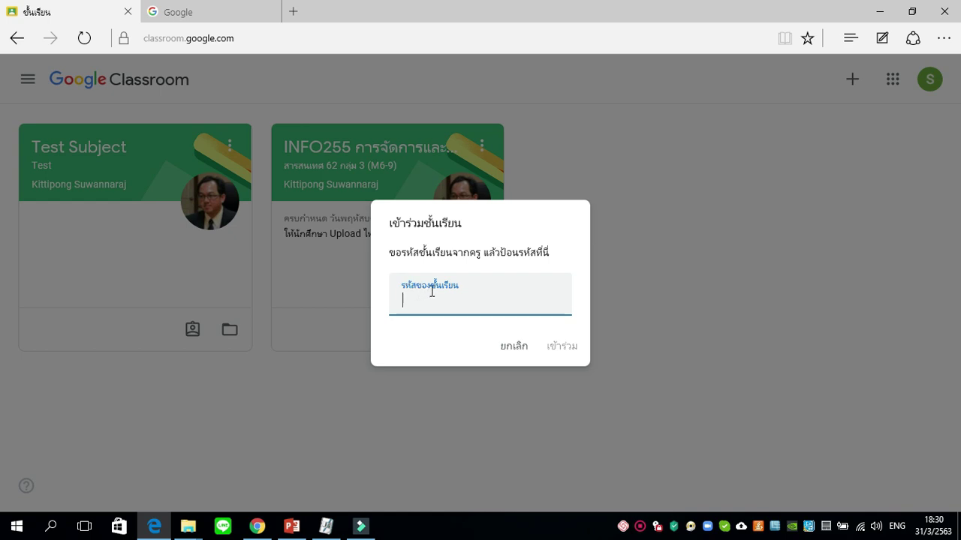
Paste the class code, join Test Plagianism, and open its Water Cycle assignment.
click(463, 304)
click(568, 348)
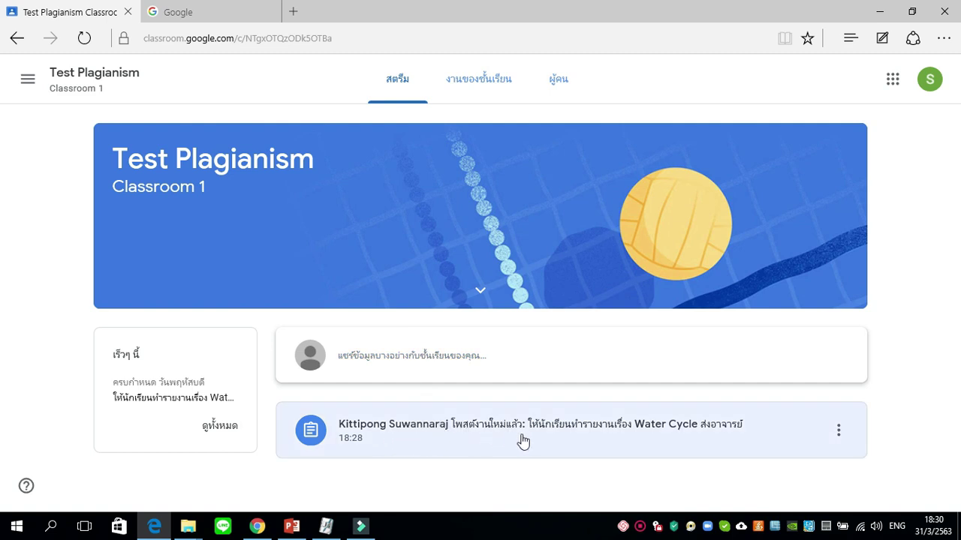
click(479, 430)
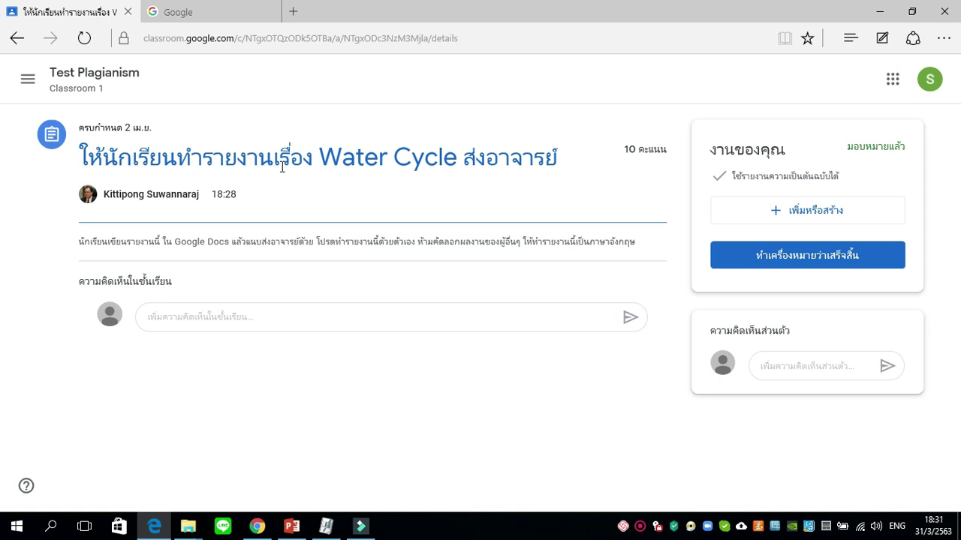
Select and then deselect the words Water Cycle in the assignment title.
drag(321, 160, 429, 166)
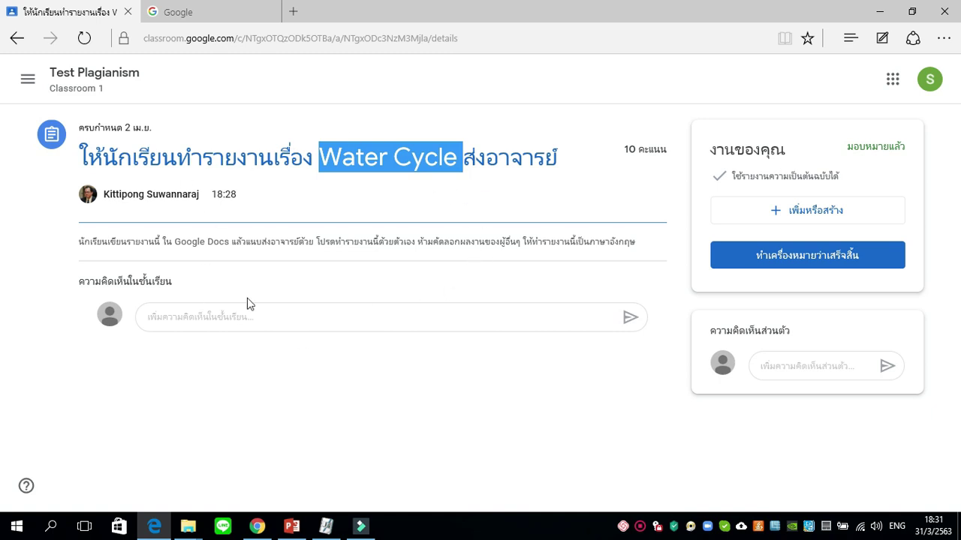
click(393, 205)
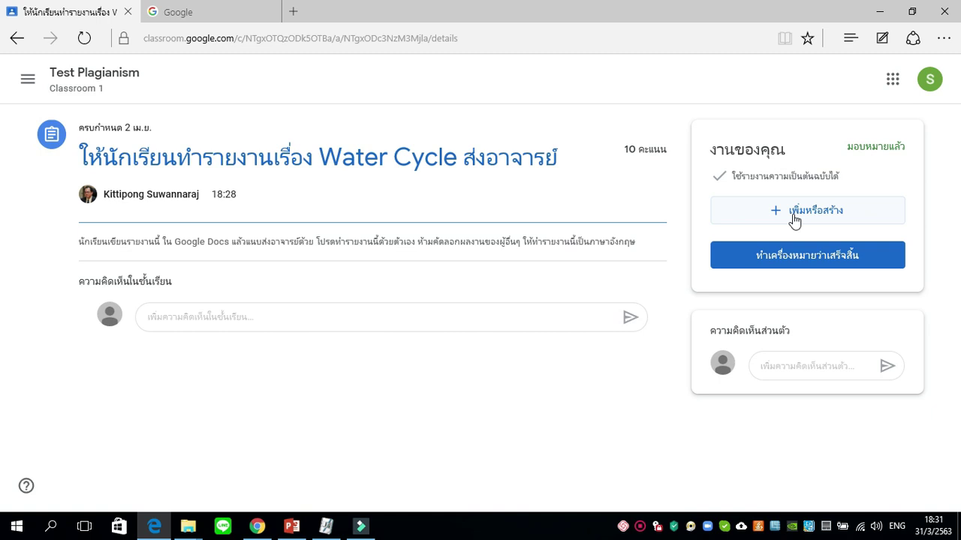
Create a new Docs document via Add or create and dismiss the unsupported-browser notice.
click(794, 217)
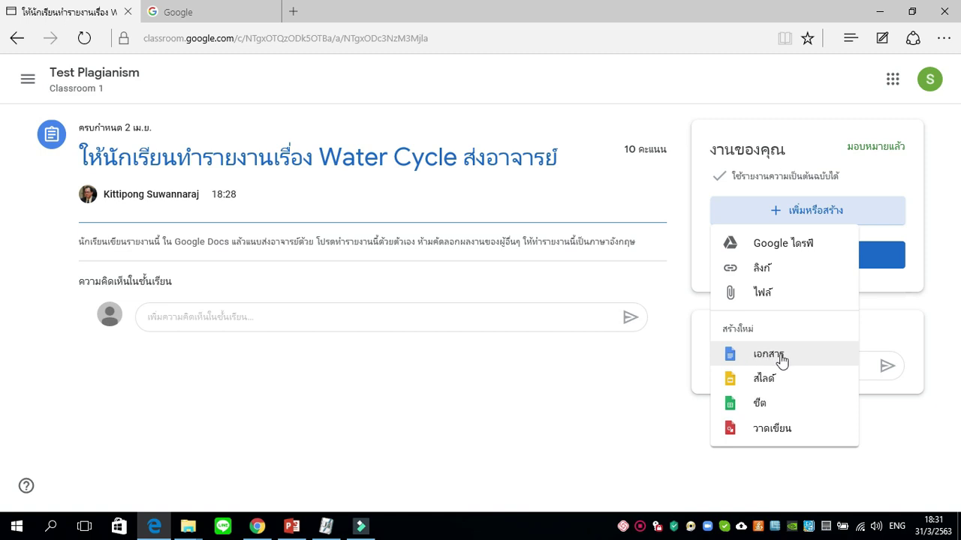
click(781, 360)
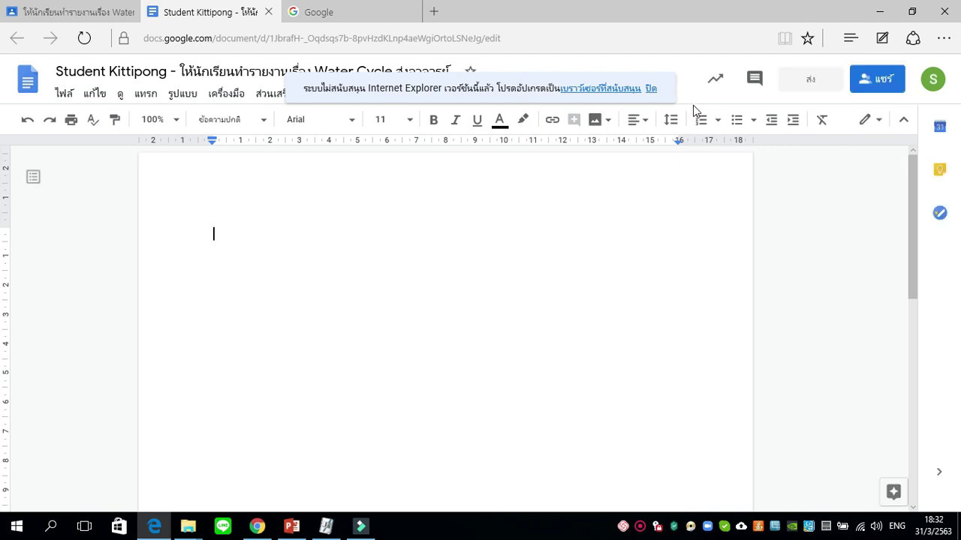
click(650, 90)
Type the heading 'Water Cycle' at the top of the document.
click(508, 255)
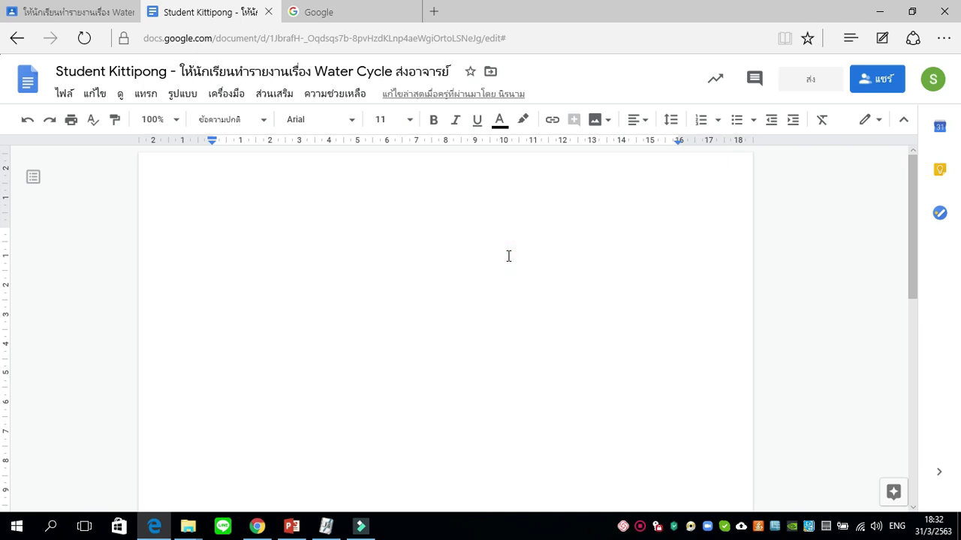
text(Wor)
key(BackSpace)
key(BackSpace)
text(at)
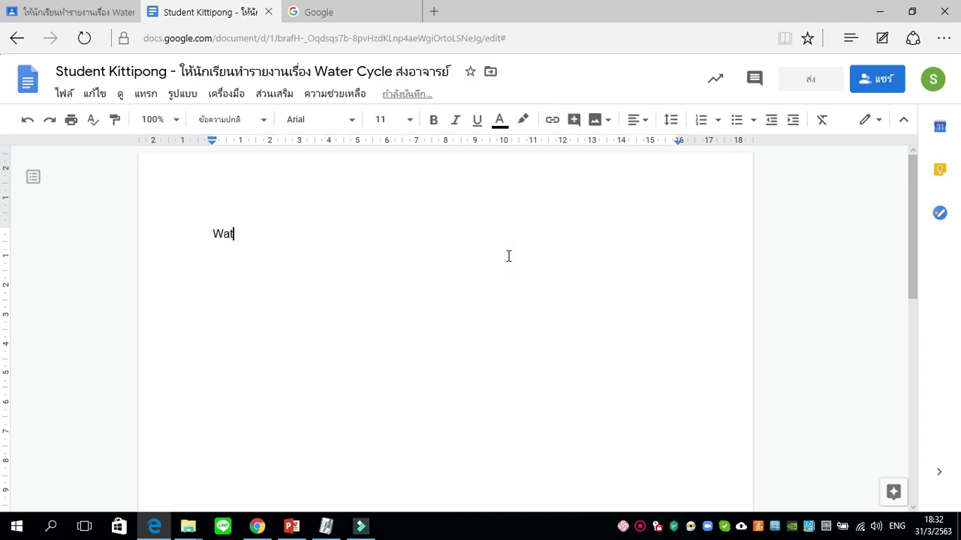
text(er Cycle)
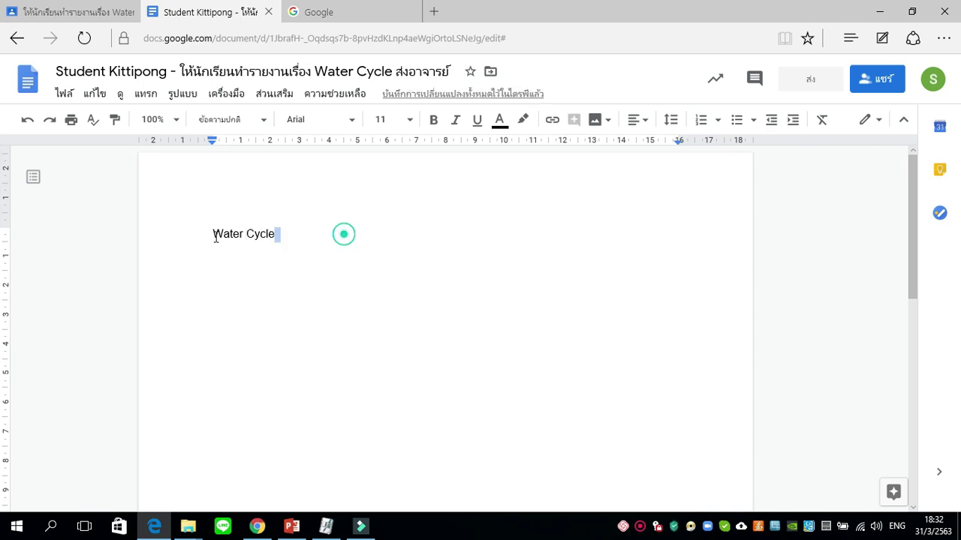
drag(343, 234, 208, 233)
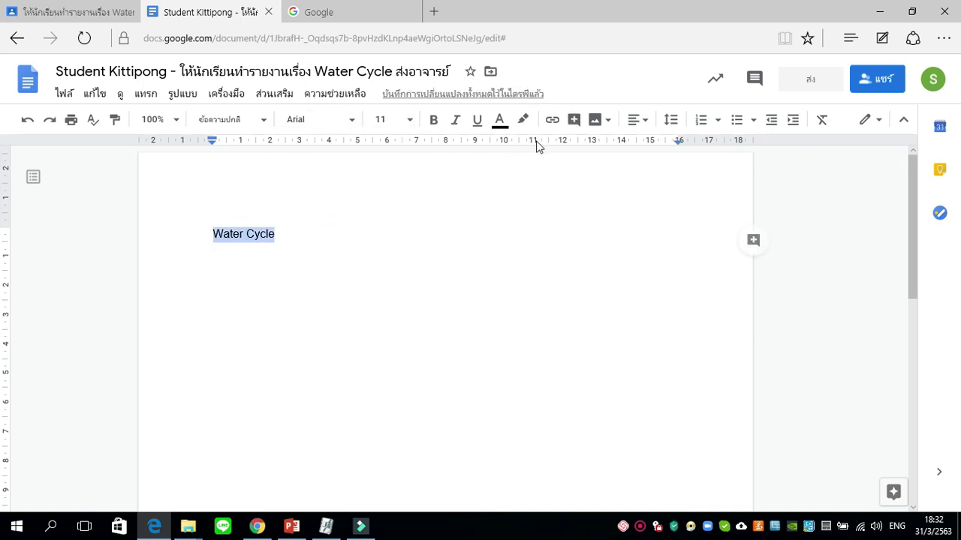
click(472, 238)
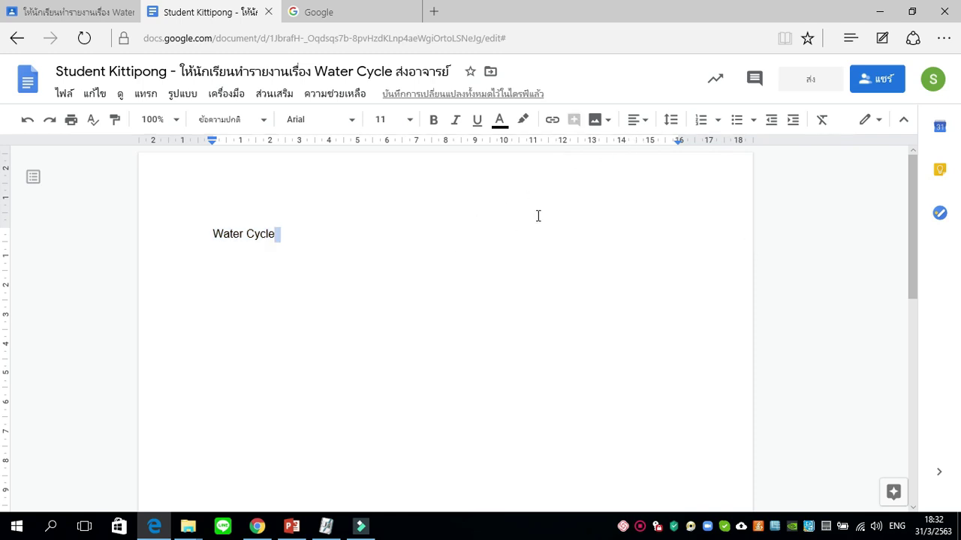
Add a Thai byline with the student's name on the line below the heading.
key(Return)
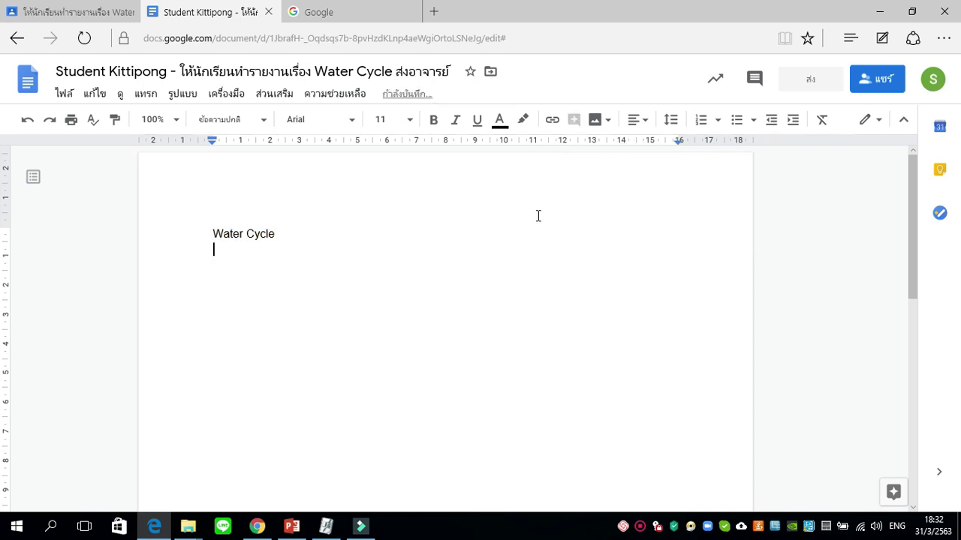
key(grave)
text(โดย )
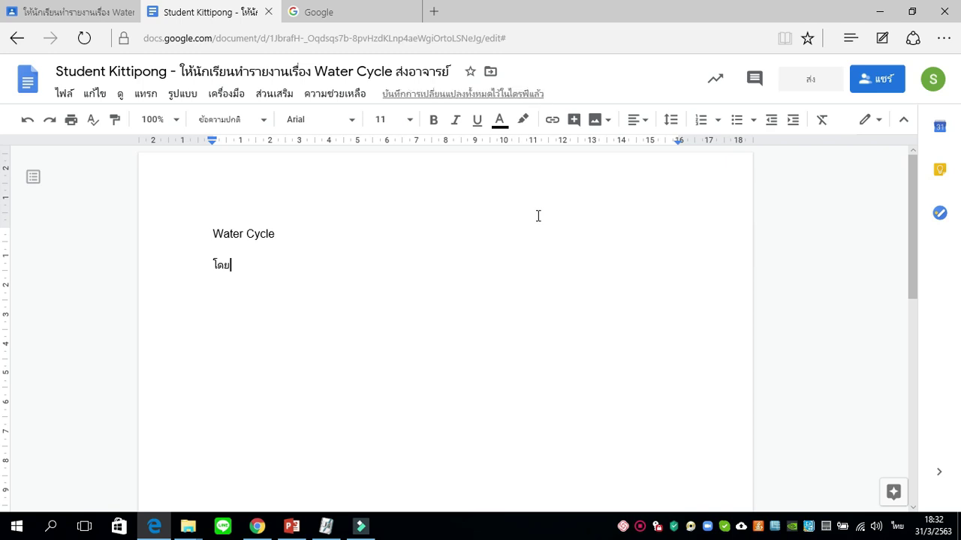
text(เด็กชาย)
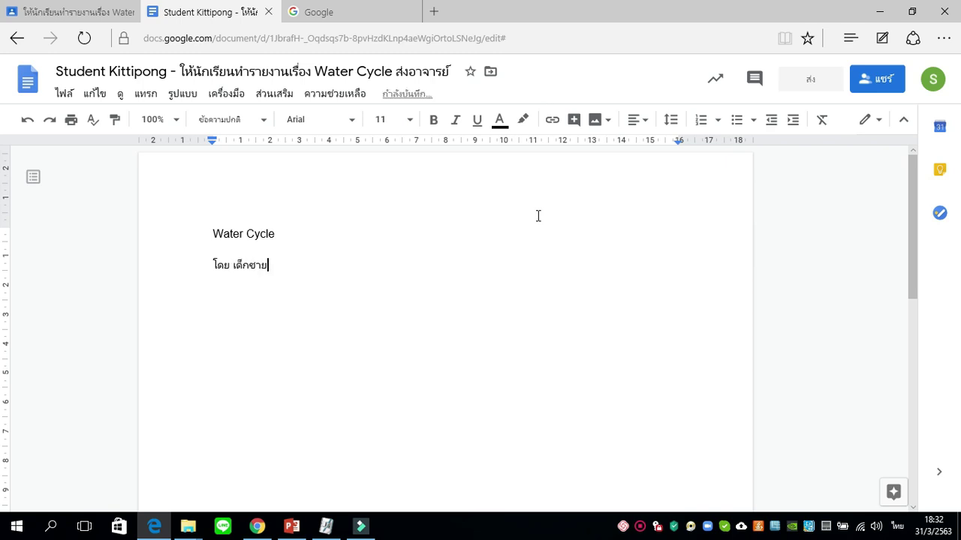
text( เรียนดี  รักษาชาติ)
key(Return)
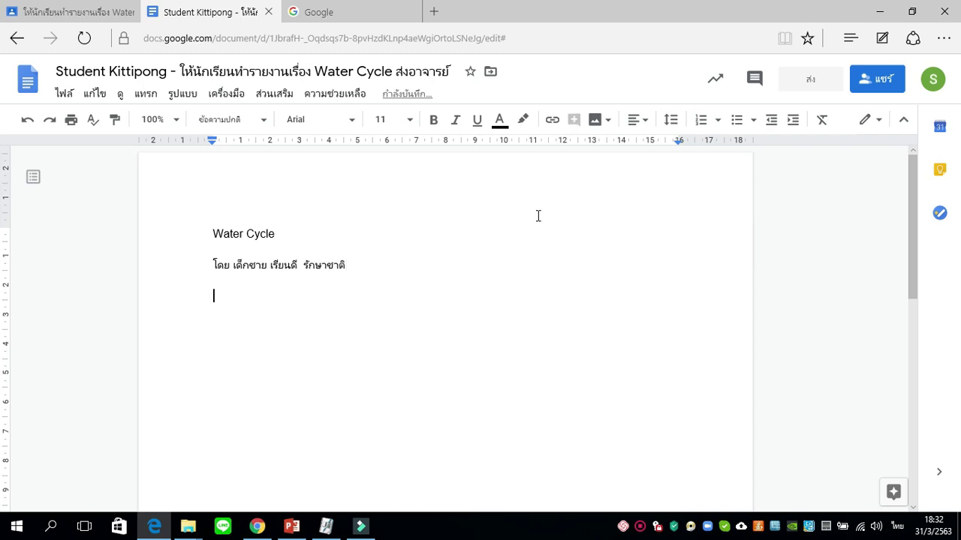
click(349, 17)
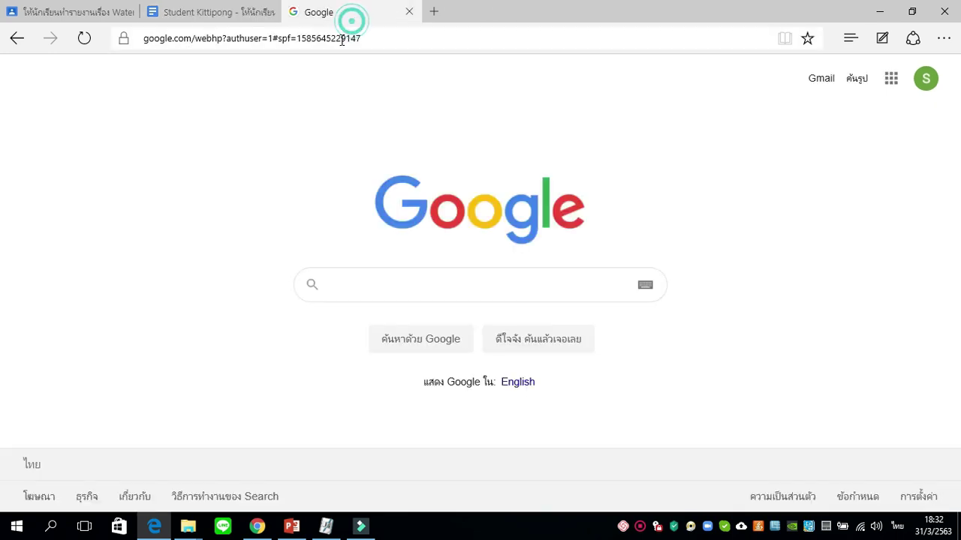
Search Google for 'water cycle' and browse the results.
click(379, 286)
key(grave)
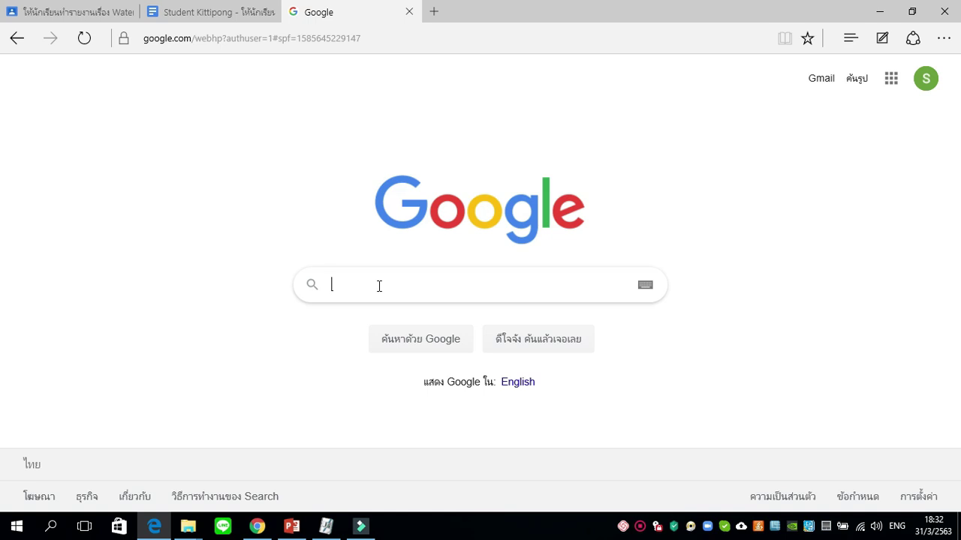
text(water cycle)
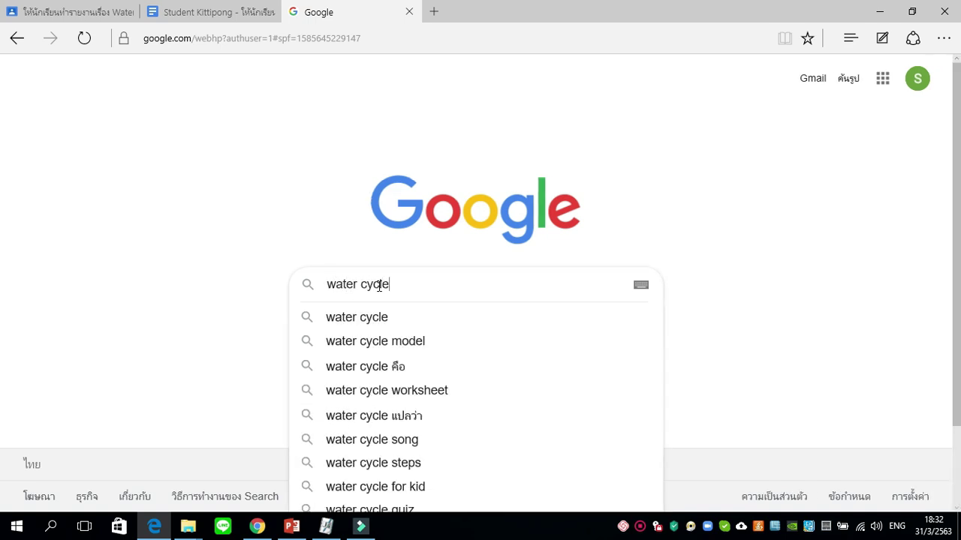
key(Return)
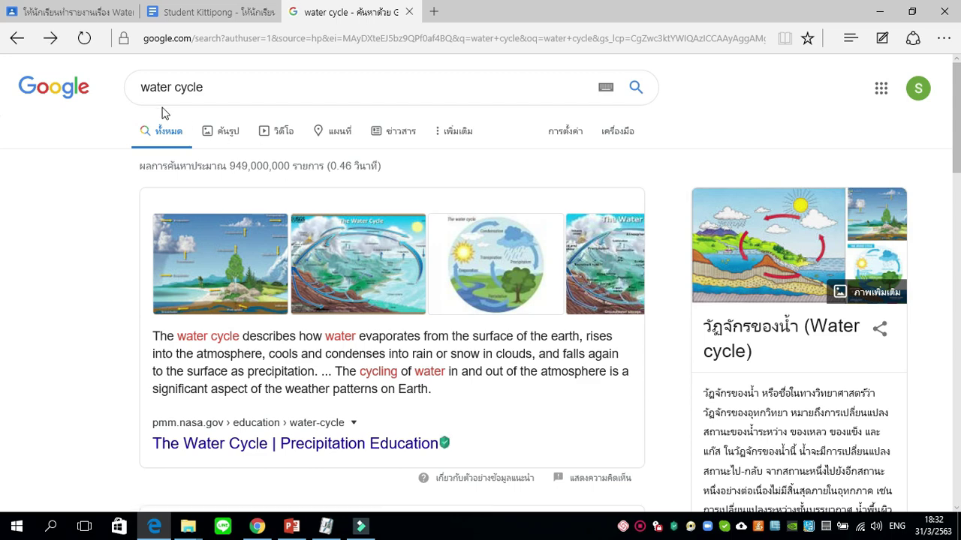
scroll(304, 266, down, 3)
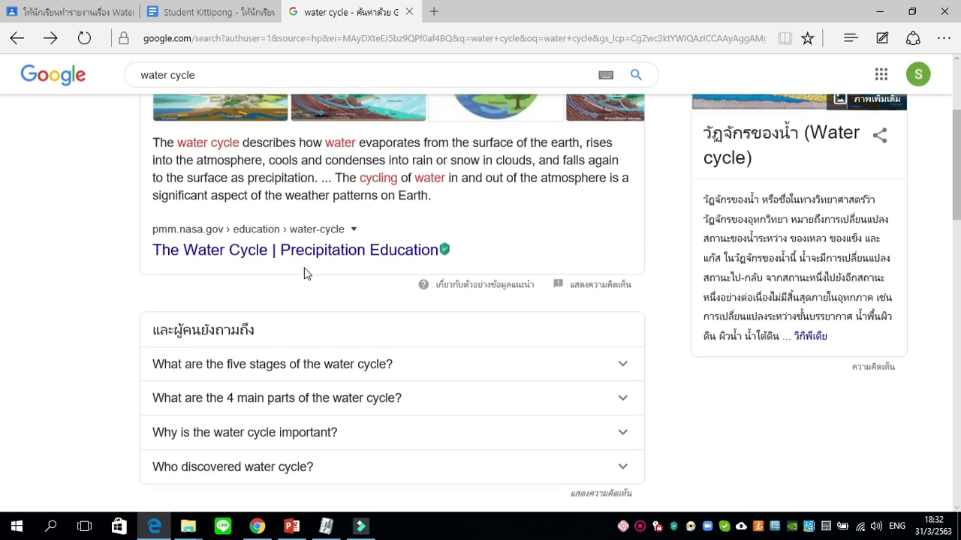
scroll(315, 289, up, 2)
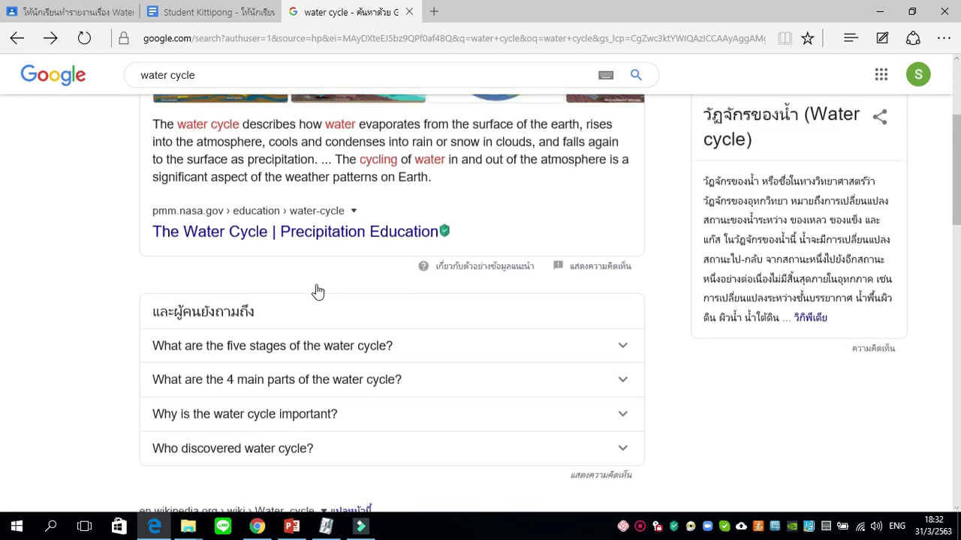
scroll(321, 293, up, 1)
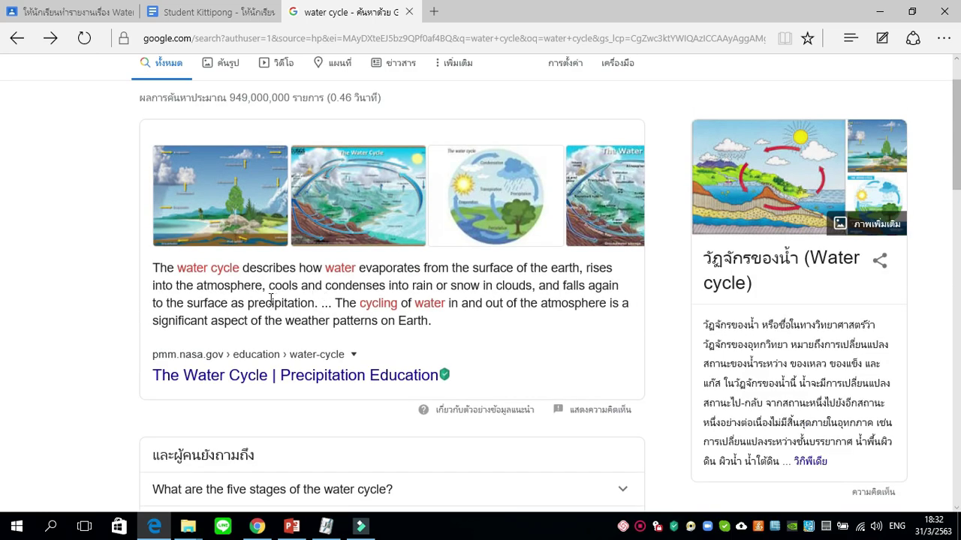
Copy the pmm.nasa.gov summary paragraph and return to the report's empty line.
drag(155, 268, 429, 321)
click(437, 320)
triple_click(437, 320)
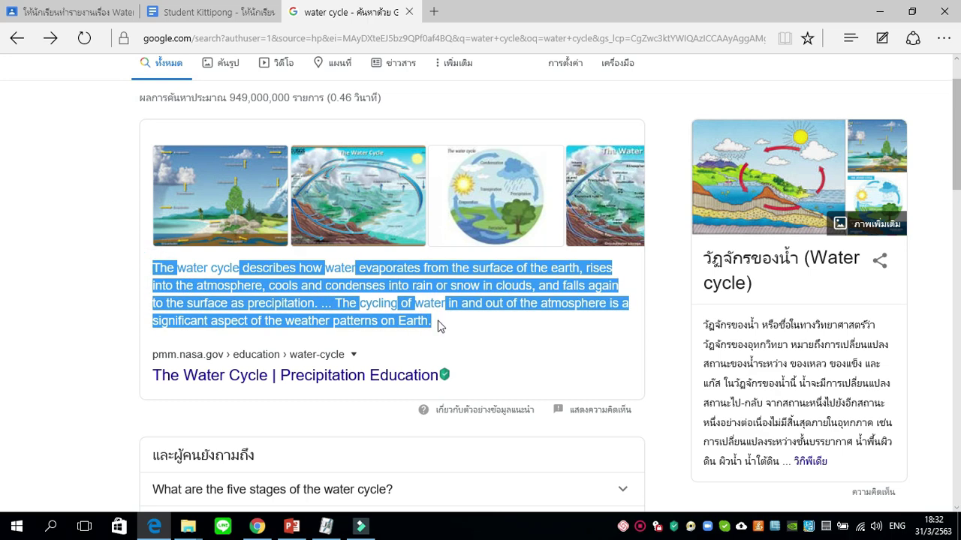
right_click(457, 304)
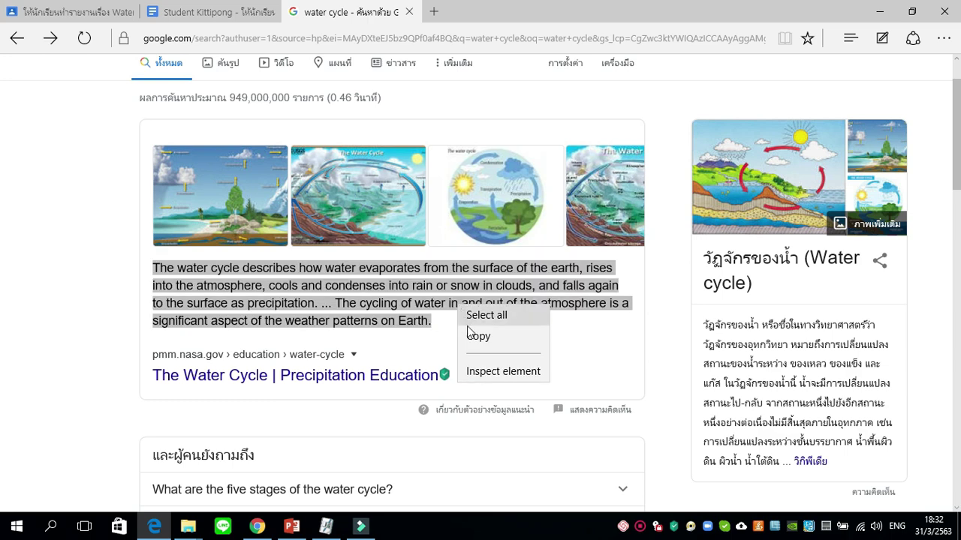
click(476, 336)
click(461, 326)
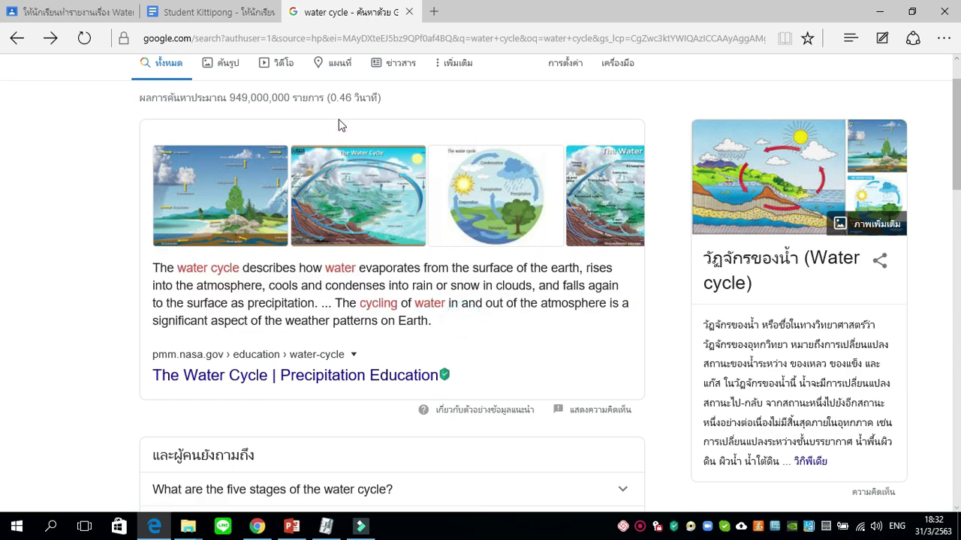
click(216, 15)
click(322, 303)
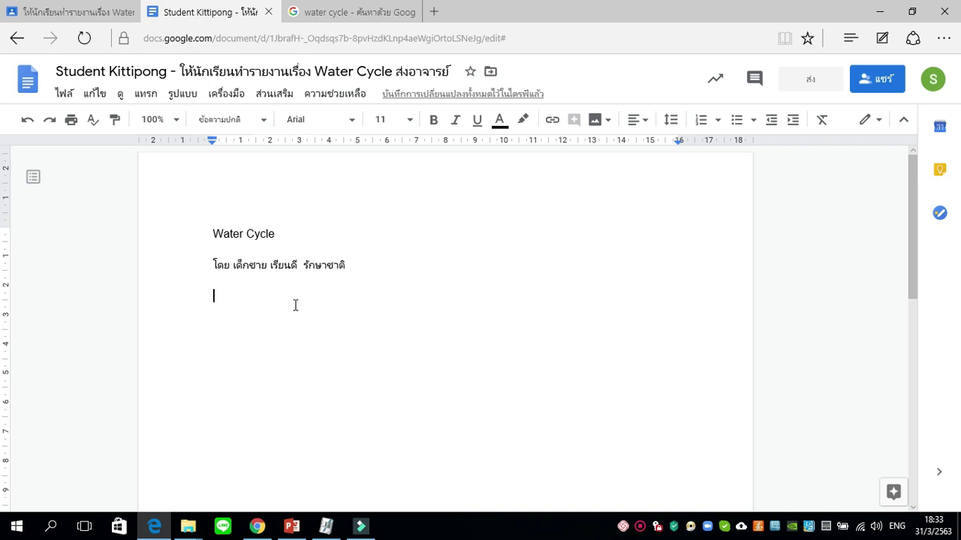
Paste the NASA water cycle definition below the byline, dismissing the paste-shortcut notice.
right_click(295, 305)
click(334, 308)
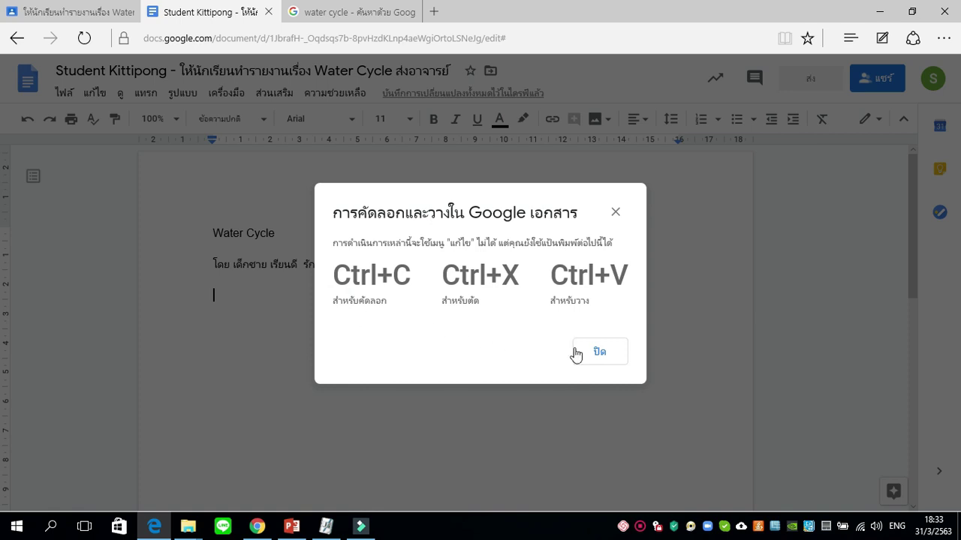
click(593, 352)
key(ctrl+v)
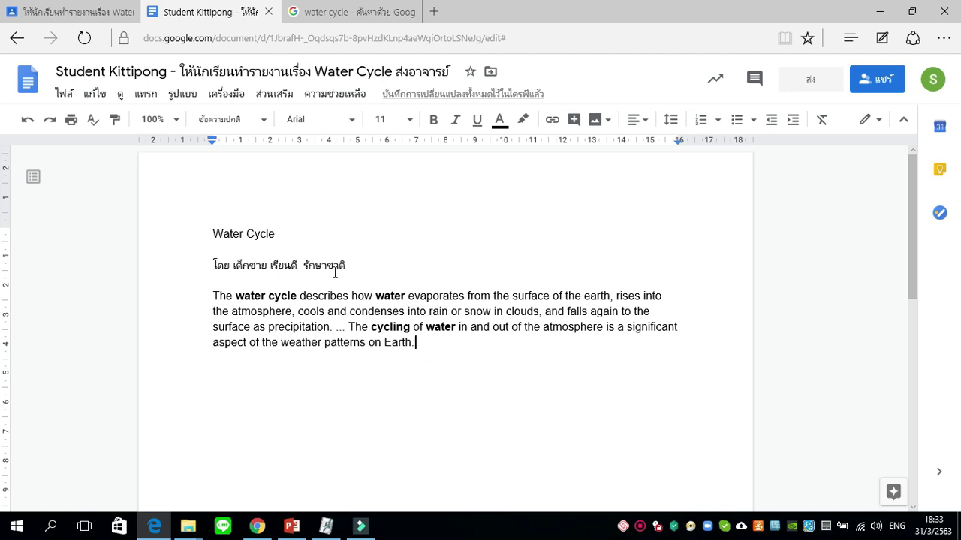
drag(303, 239, 183, 236)
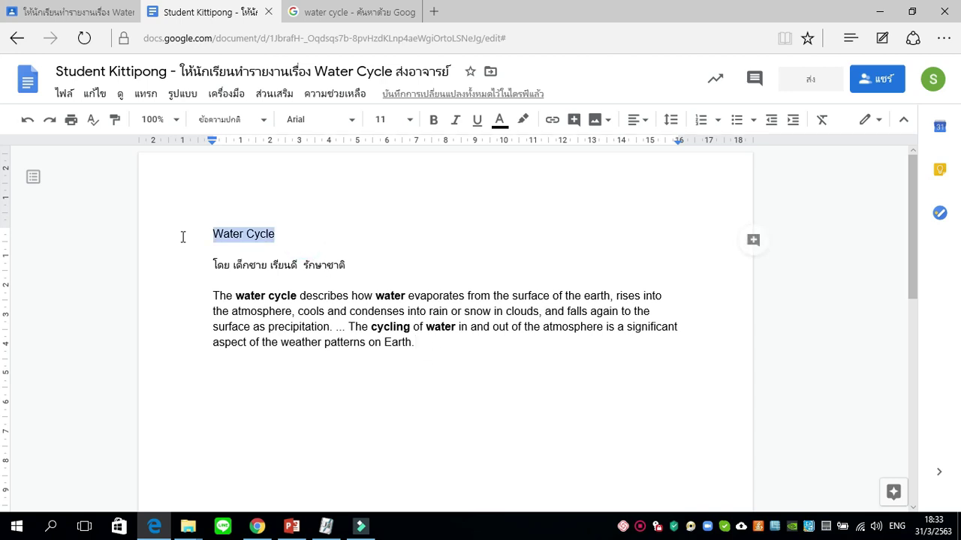
Make the Water Cycle heading 24 pt and centre it.
click(407, 120)
click(386, 324)
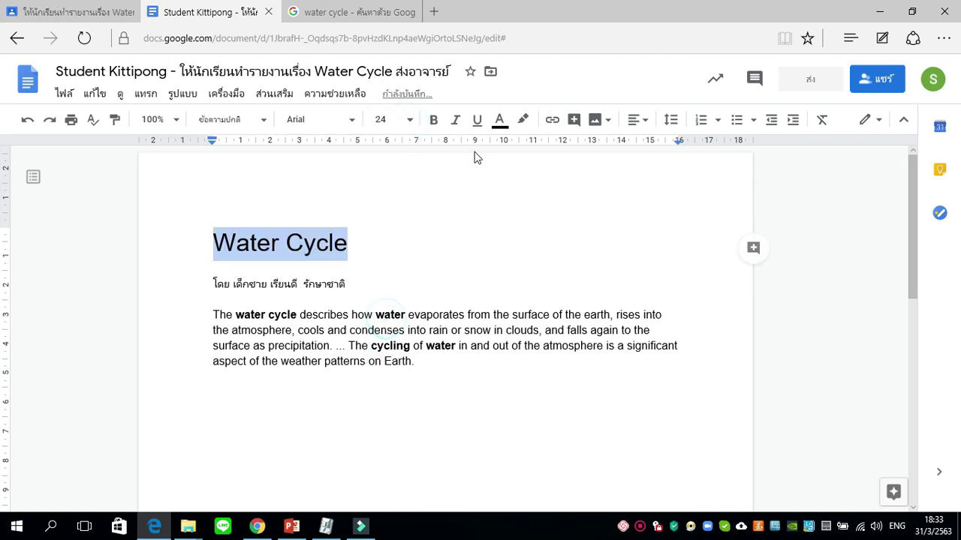
click(639, 120)
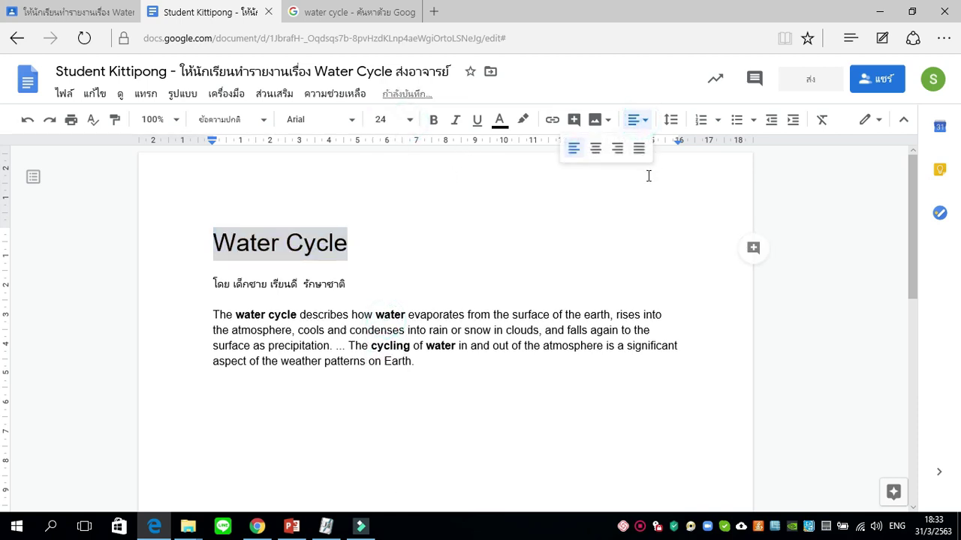
click(595, 148)
Indent the first line of the body paragraph with Tab.
click(508, 315)
click(214, 315)
key(Tab)
key(Tab)
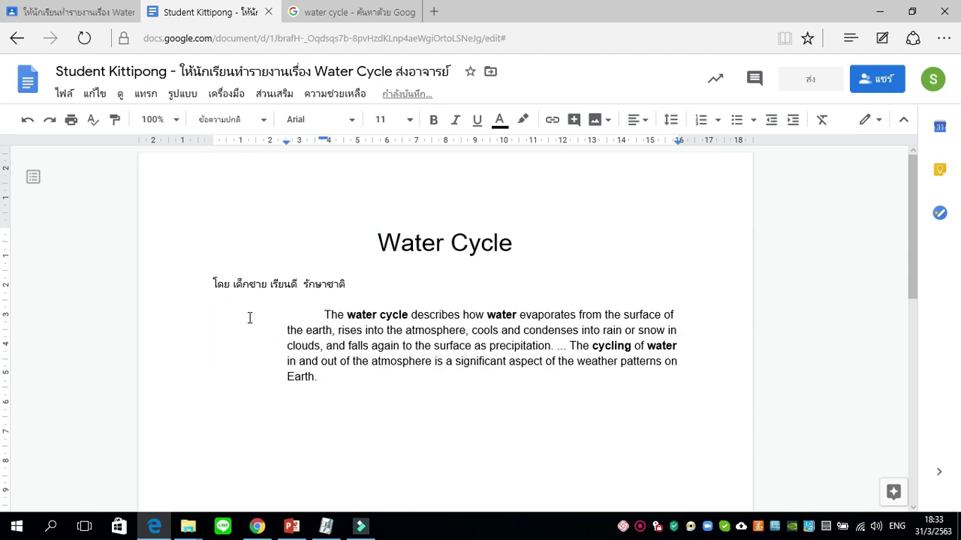
key(shift+Tab)
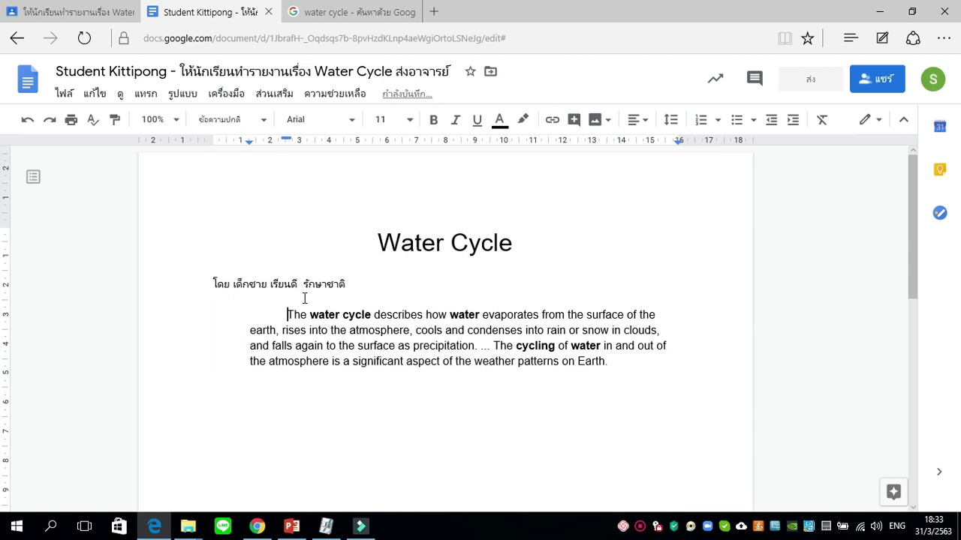
Place the caret above the byline and begin turning in the report to Classroom.
click(216, 287)
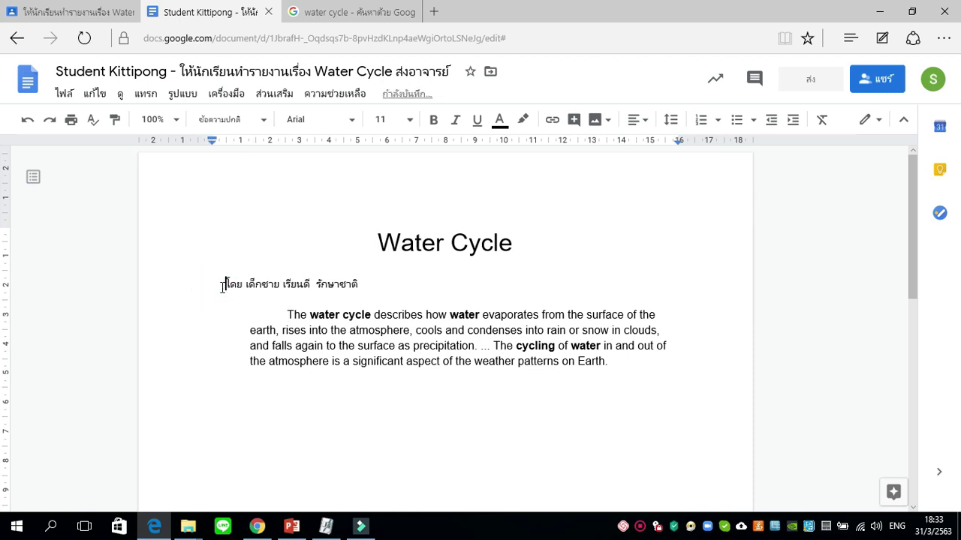
click(496, 275)
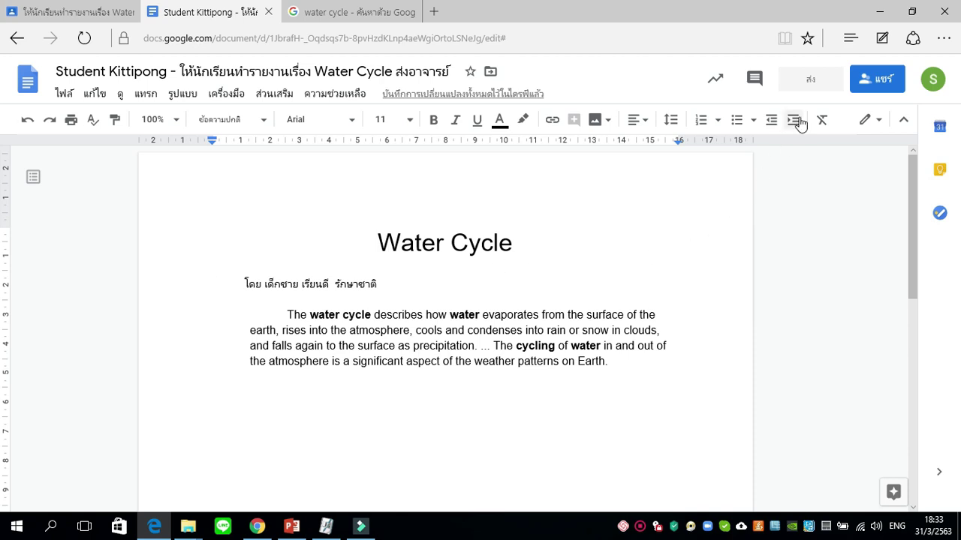
click(811, 87)
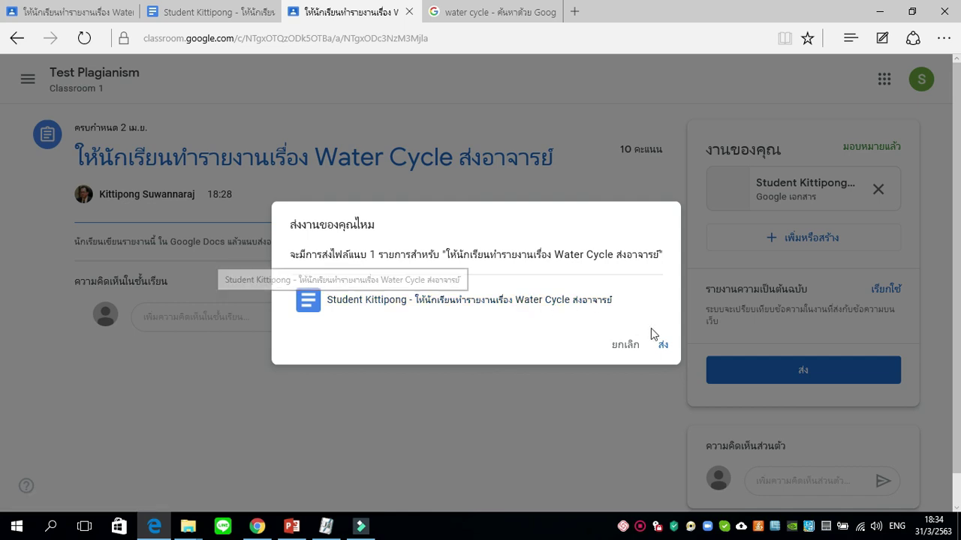
Submit the attached Water Cycle report, then go to the water cycle search results tab.
click(664, 348)
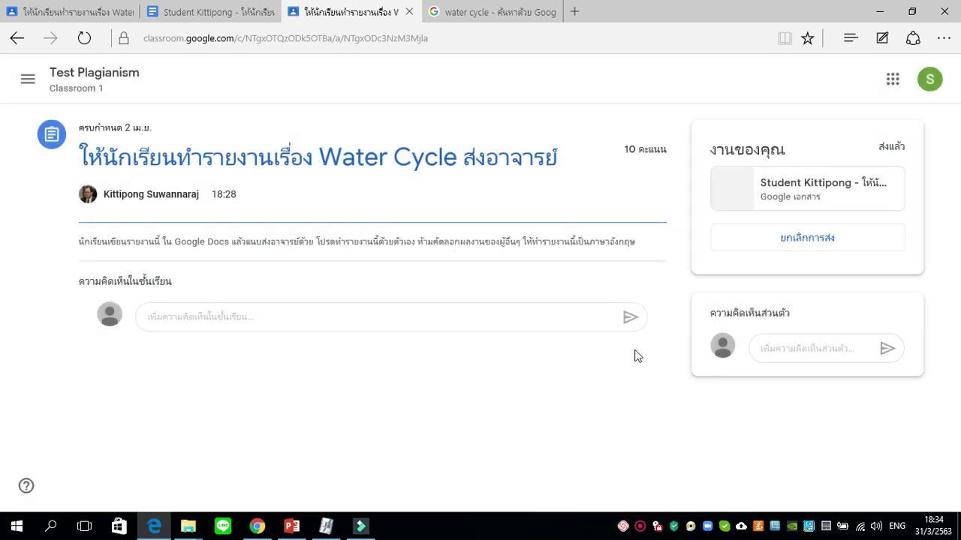
click(465, 13)
Scroll through the Google results for the water cycle search.
scroll(286, 172, up, 1)
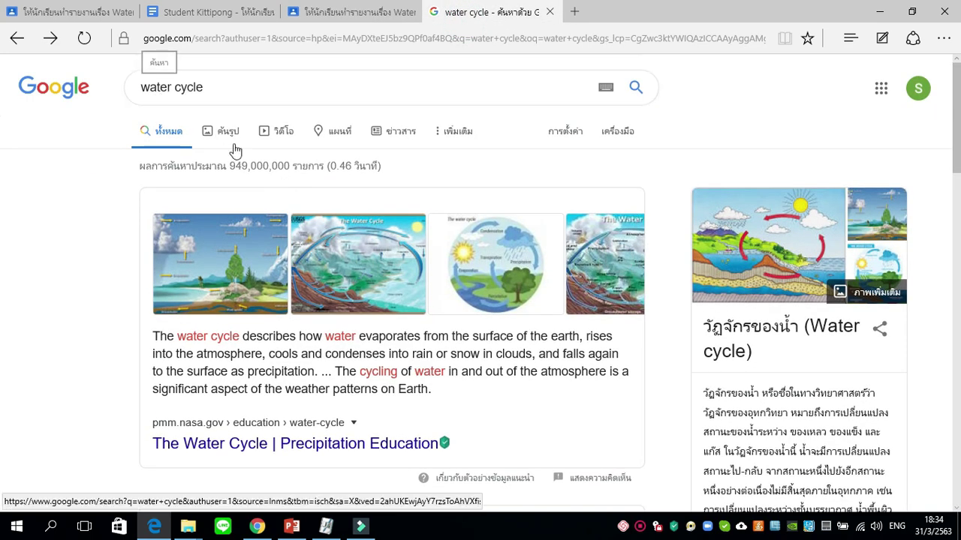
scroll(188, 173, down, 2)
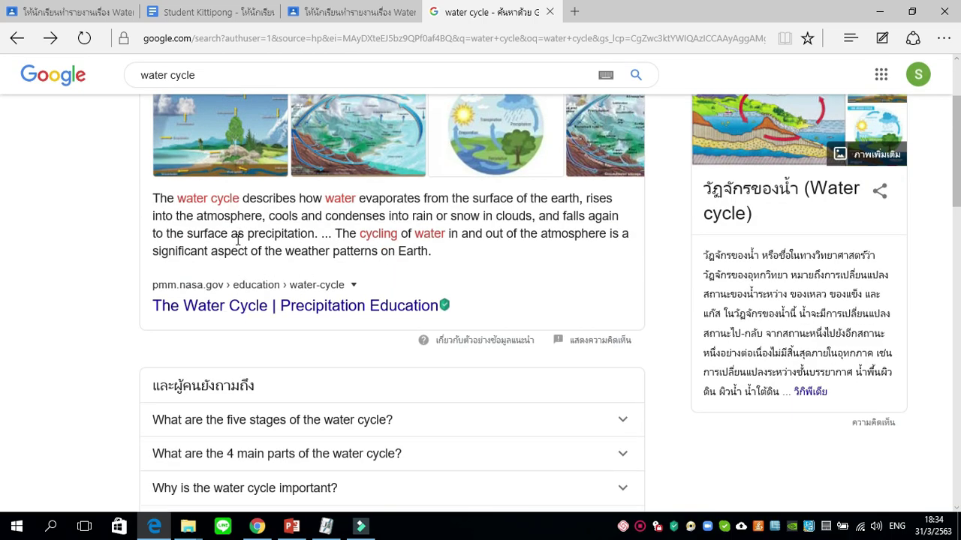
Read the NASA Precipitation Education Water Cycle page, then return to the Classroom assignment.
click(259, 315)
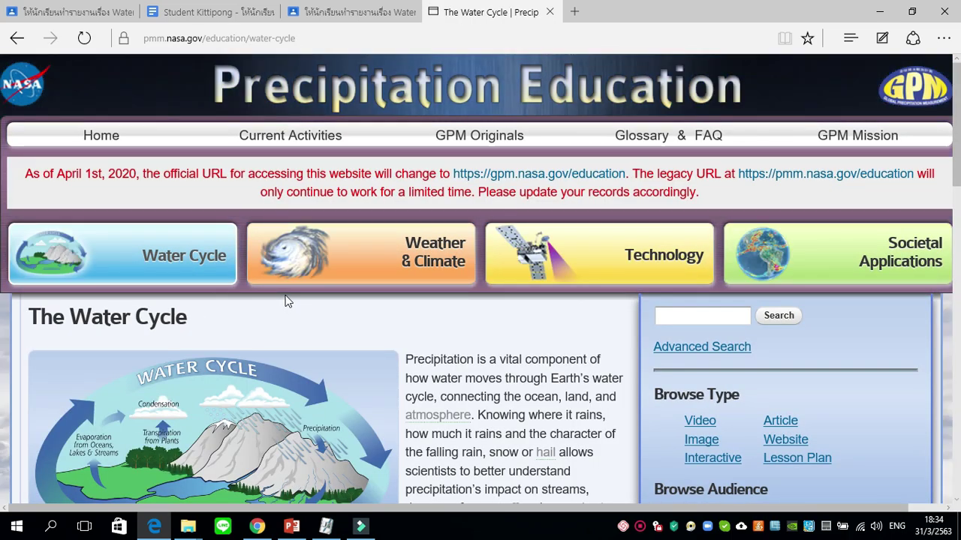
scroll(294, 295, down, 1)
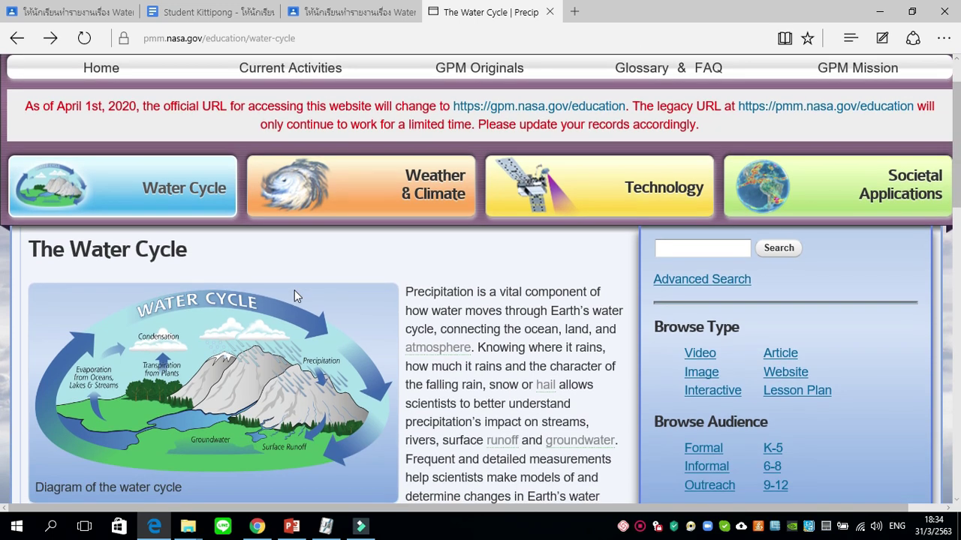
scroll(295, 293, down, 1)
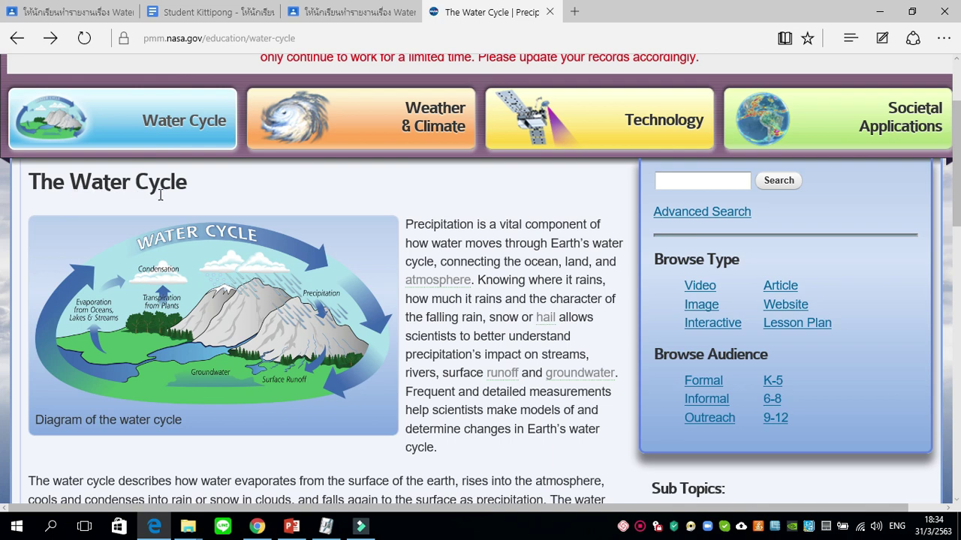
scroll(414, 235, down, 1)
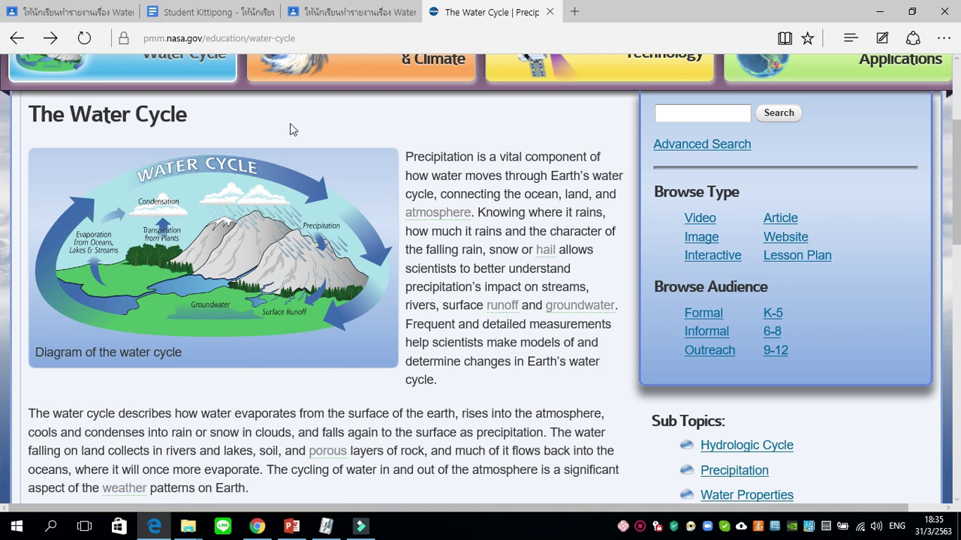
click(334, 12)
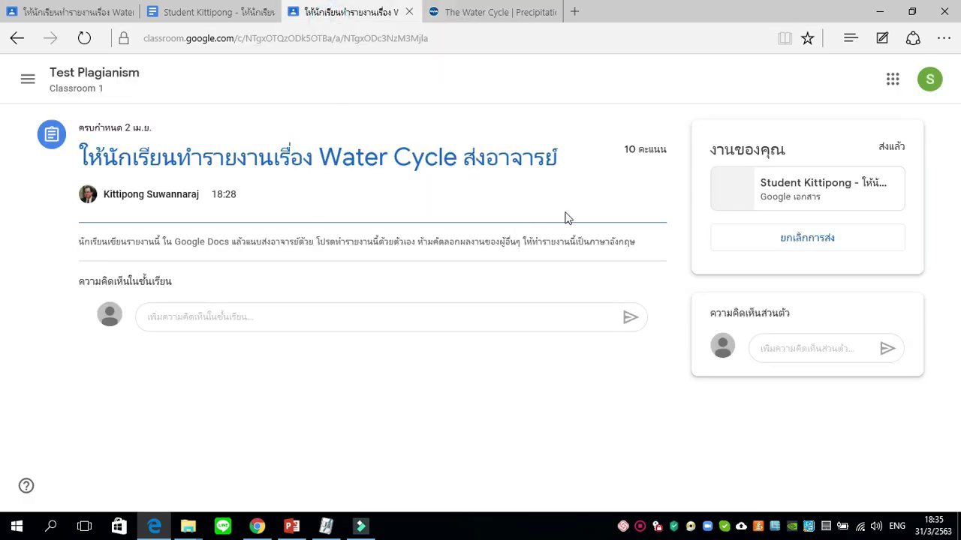
Dismiss the report's access-expired notice and move to the teacher's browser window.
click(212, 15)
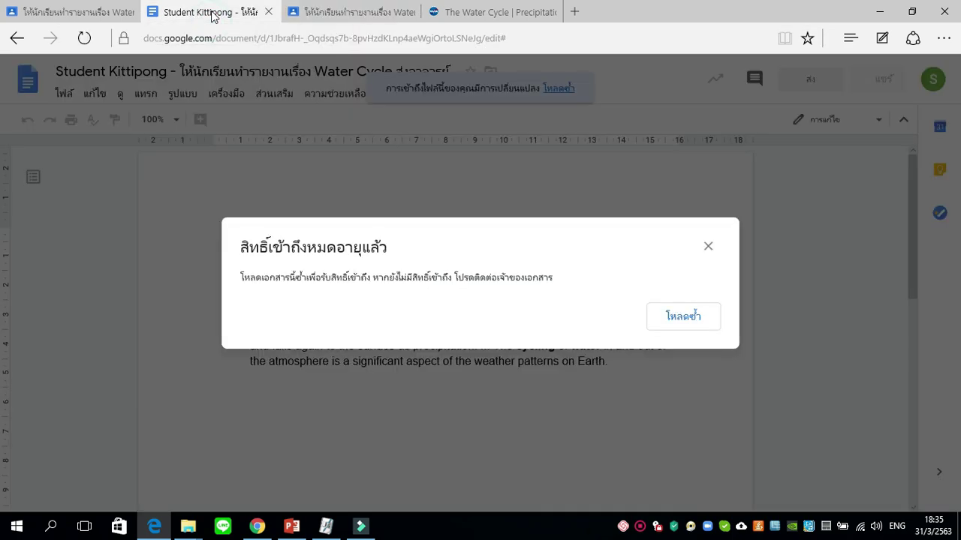
click(708, 248)
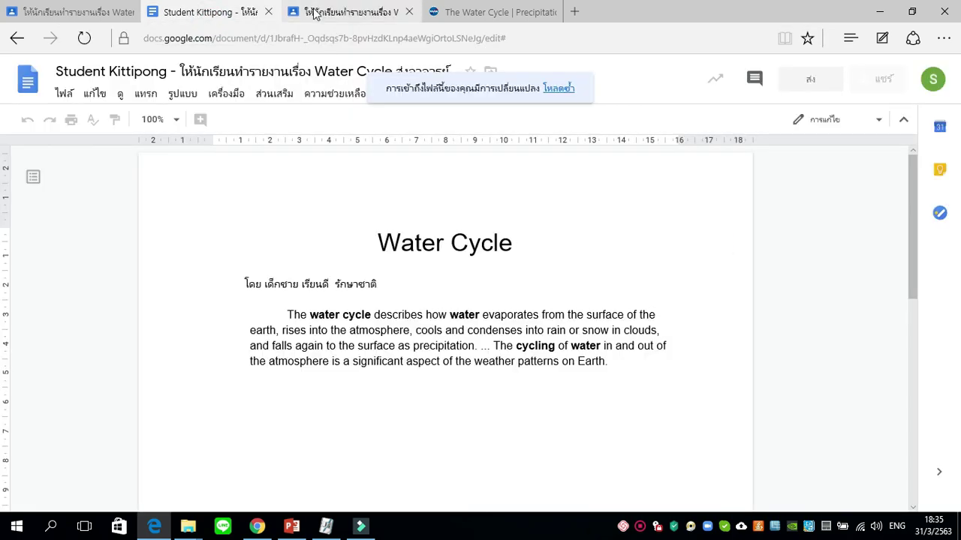
click(315, 14)
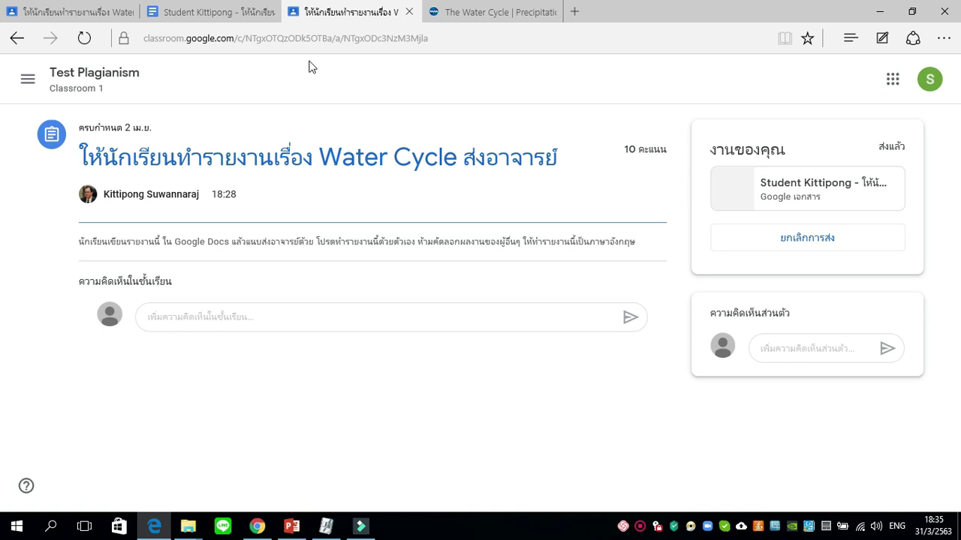
key(alt+Tab)
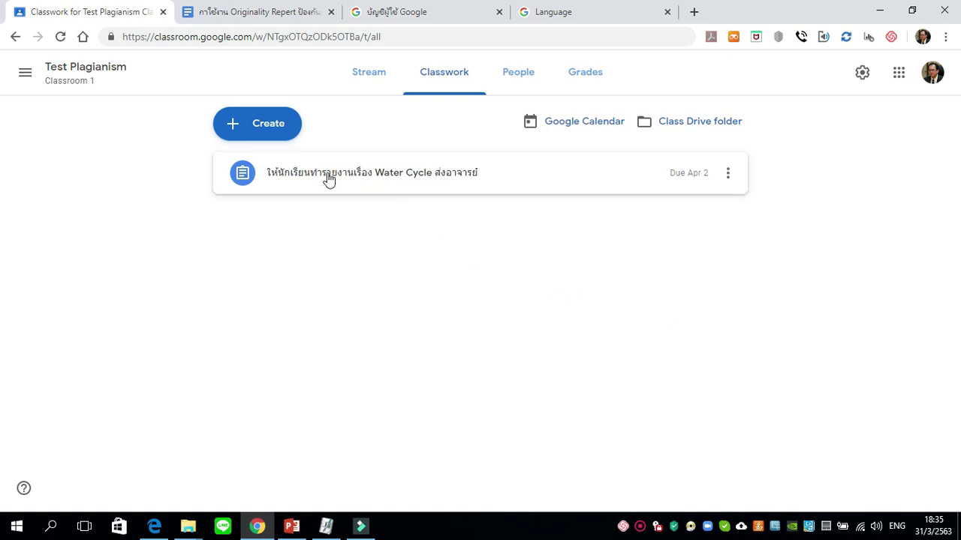
Open the Water Cycle assignment's student work and the student's submitted report.
click(444, 82)
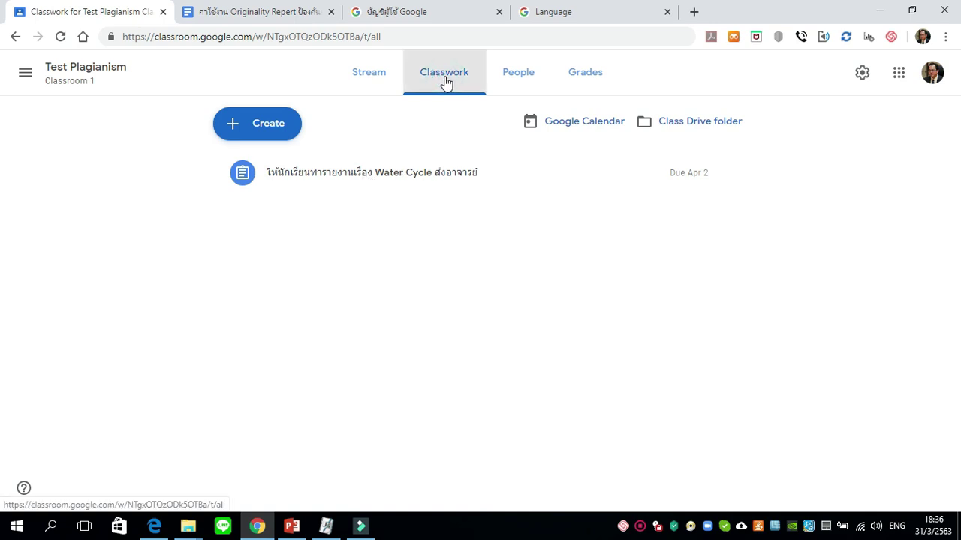
click(394, 174)
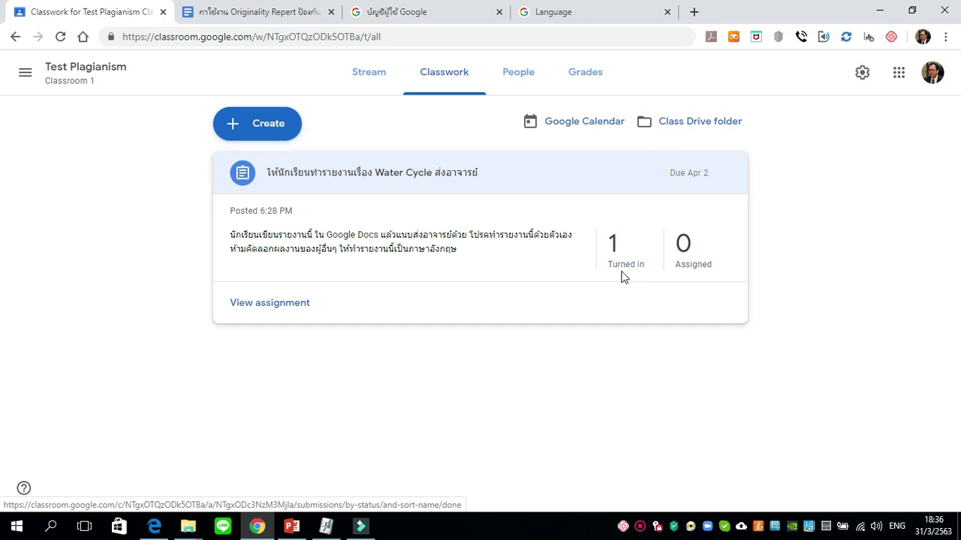
click(297, 311)
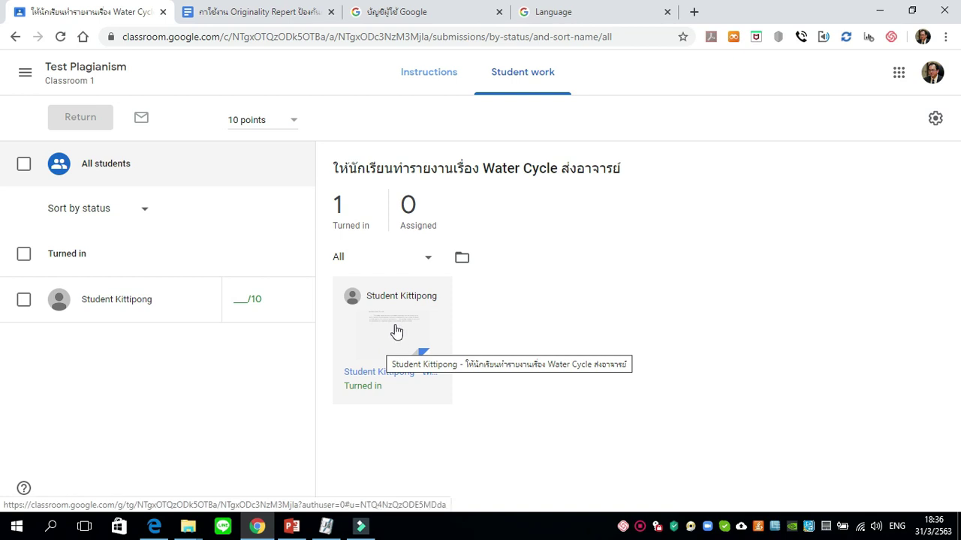
click(396, 331)
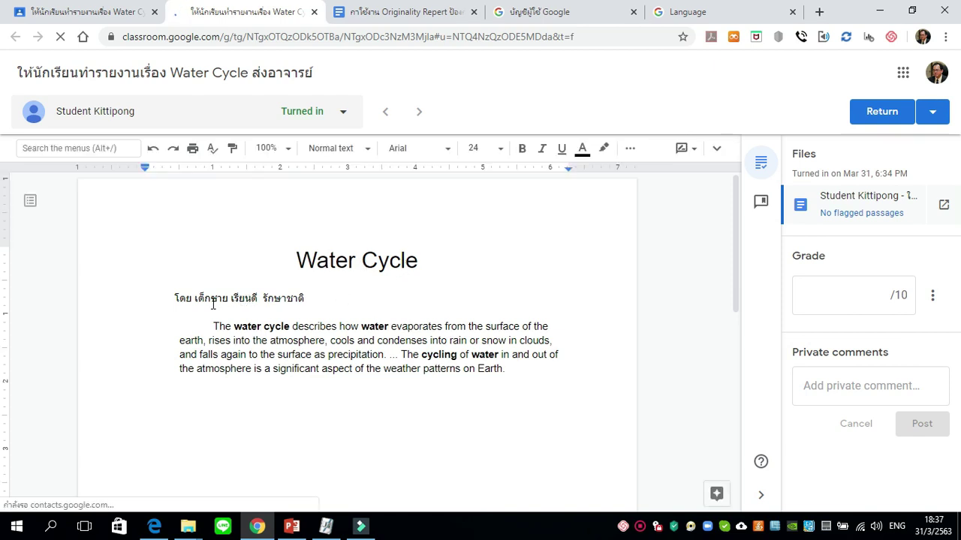
Select the report's body paragraph to inspect it in the grading view.
click(307, 302)
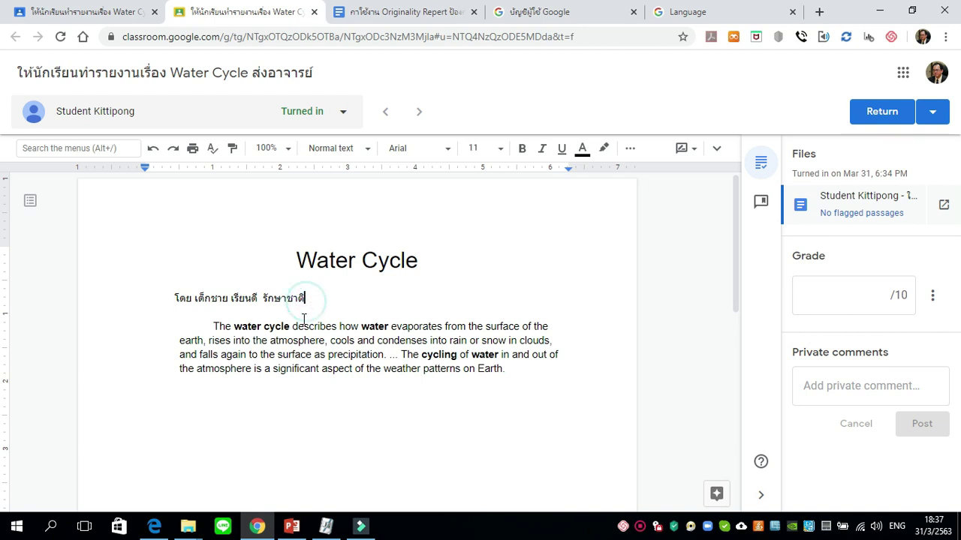
drag(204, 330, 506, 370)
click(512, 371)
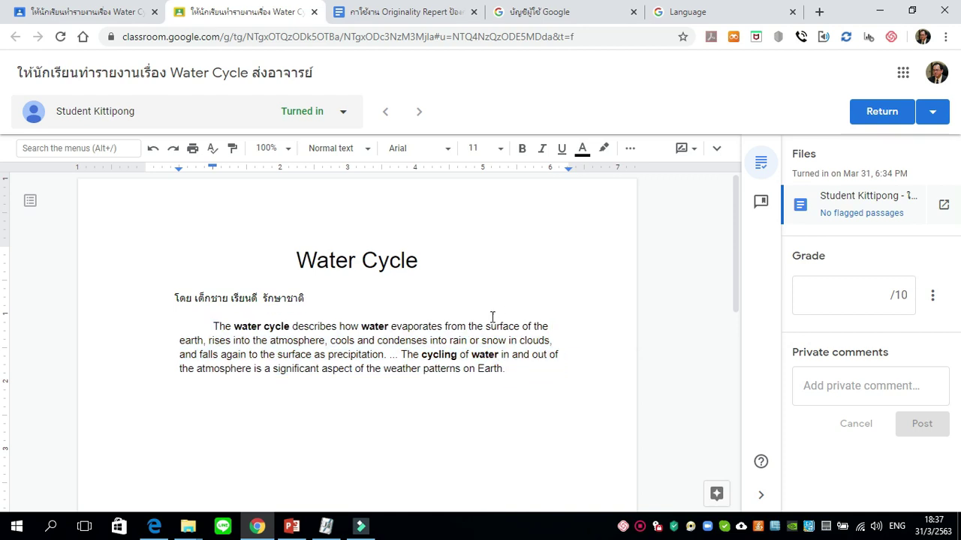
drag(195, 327, 511, 369)
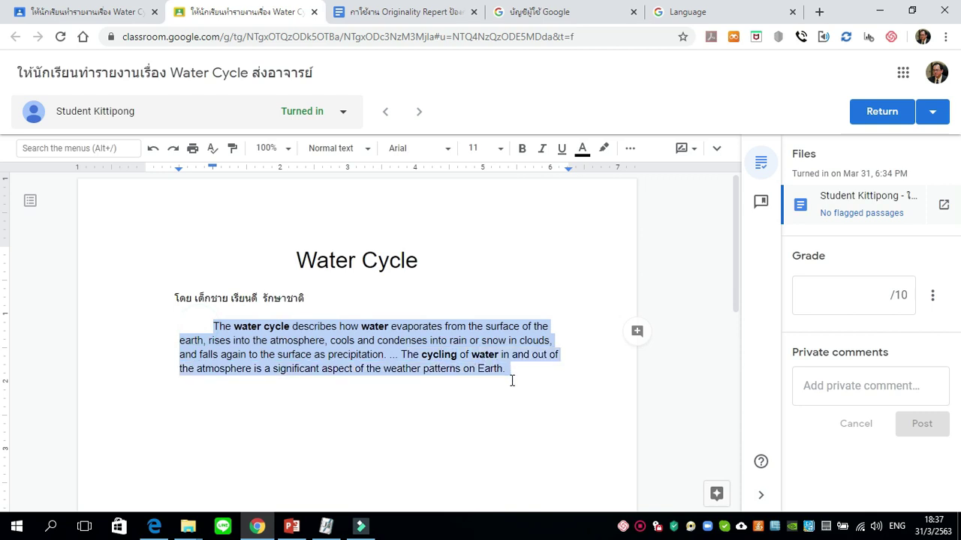
click(515, 379)
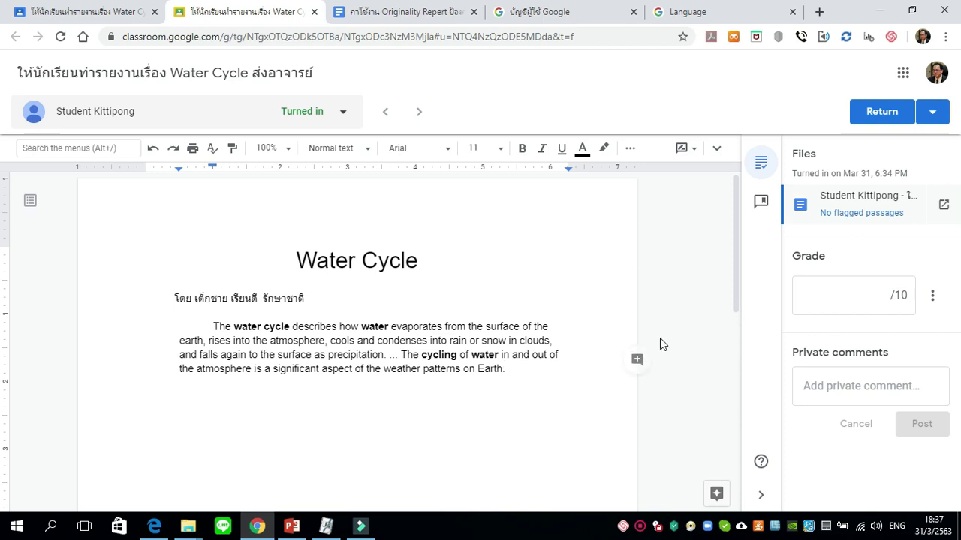
Open the originality report and show cited or quoted passages, revealing the nasa.gov match.
click(857, 216)
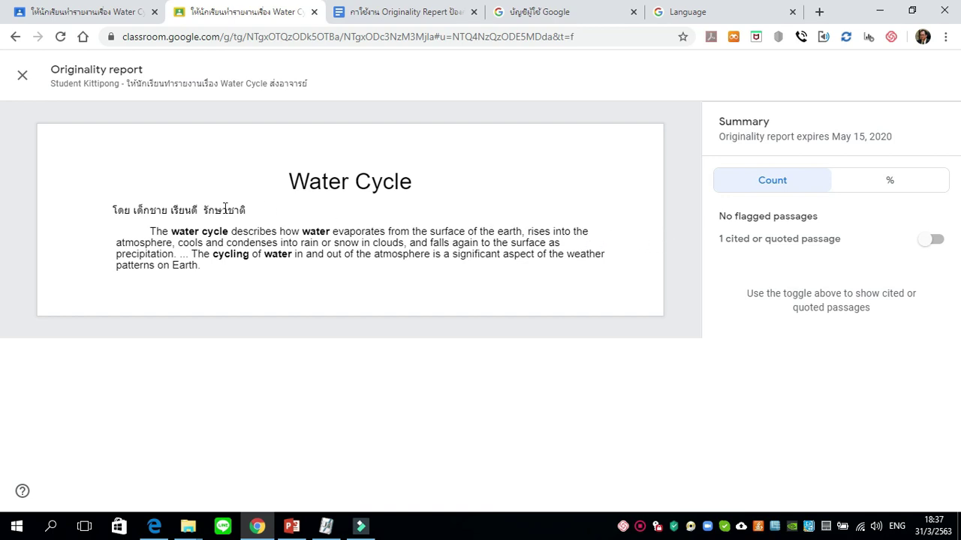
drag(143, 233, 220, 274)
click(219, 272)
click(930, 242)
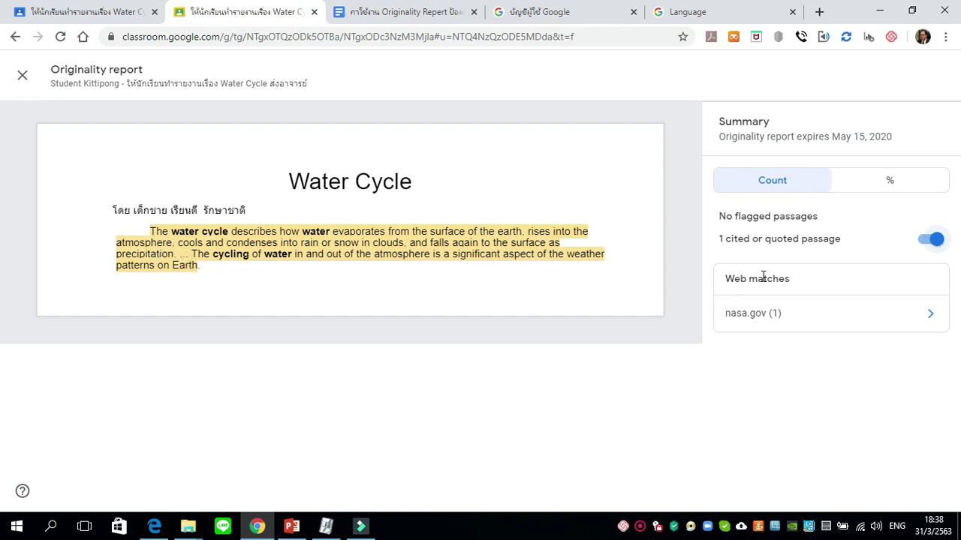
Open the nasa.gov match and compare the quoted passage with NASA's text.
click(777, 320)
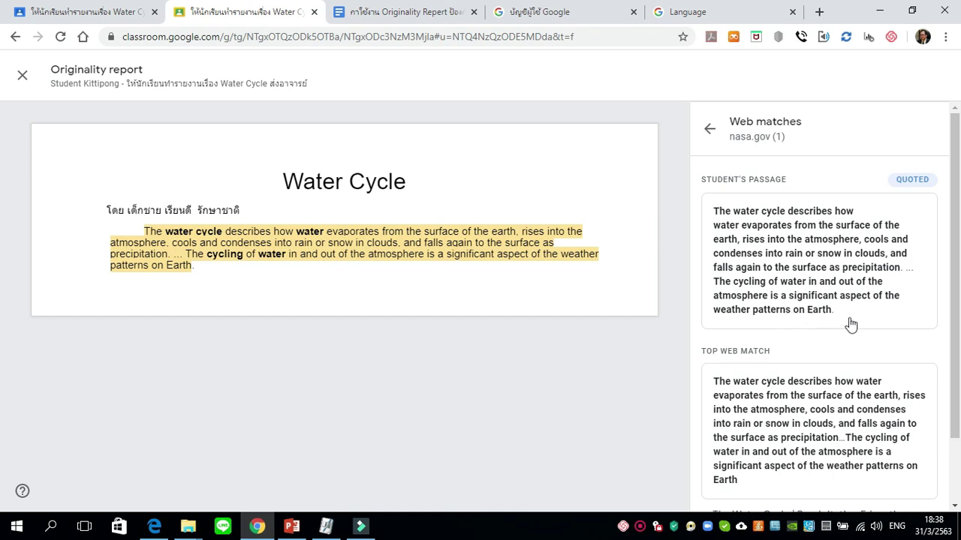
scroll(957, 224, down, 2)
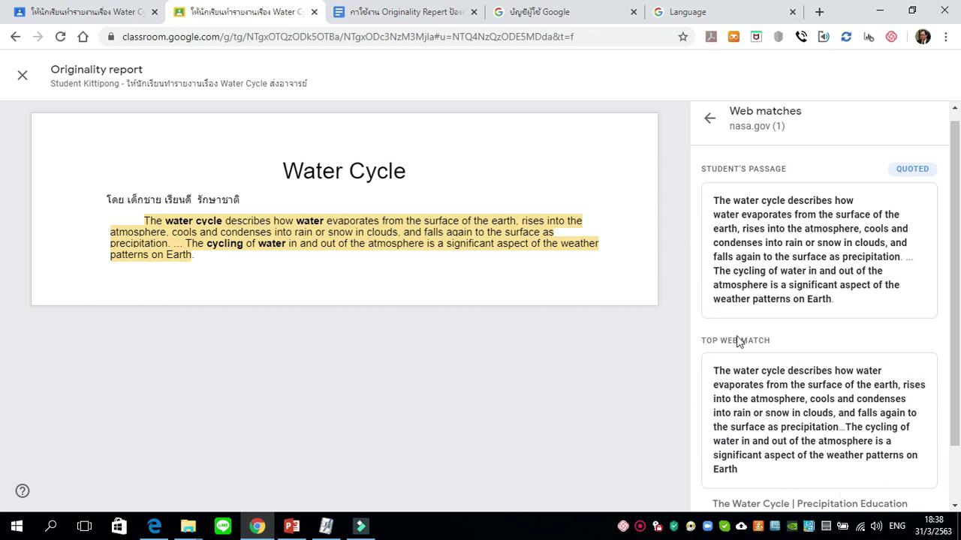
drag(956, 324, 955, 353)
scroll(955, 368, down, 1)
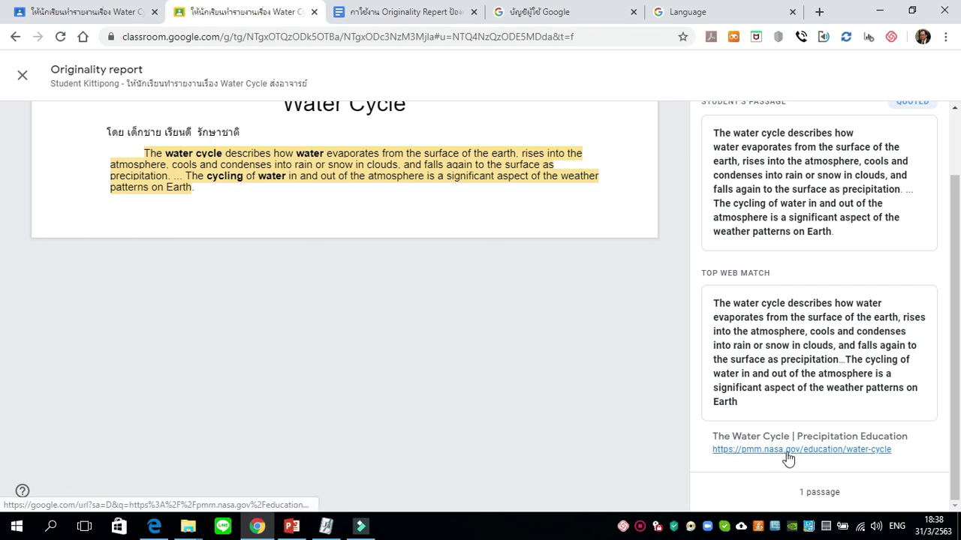
scroll(4, 405, up, 1)
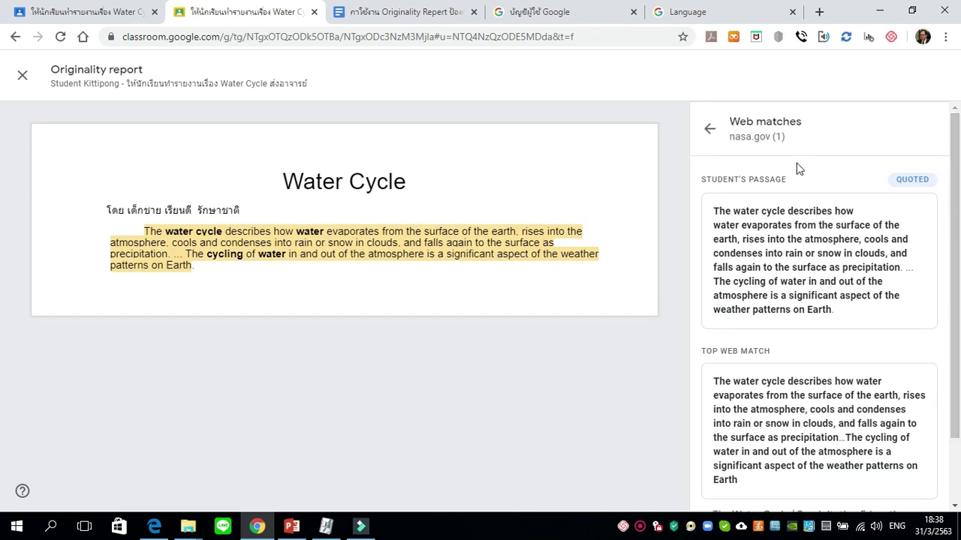
scroll(954, 187, down, 1)
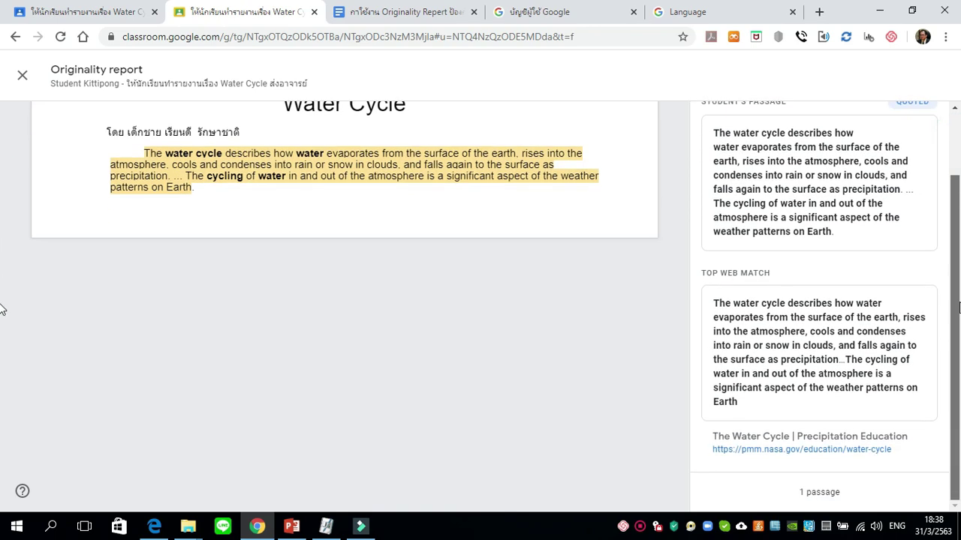
scroll(955, 214, up, 1)
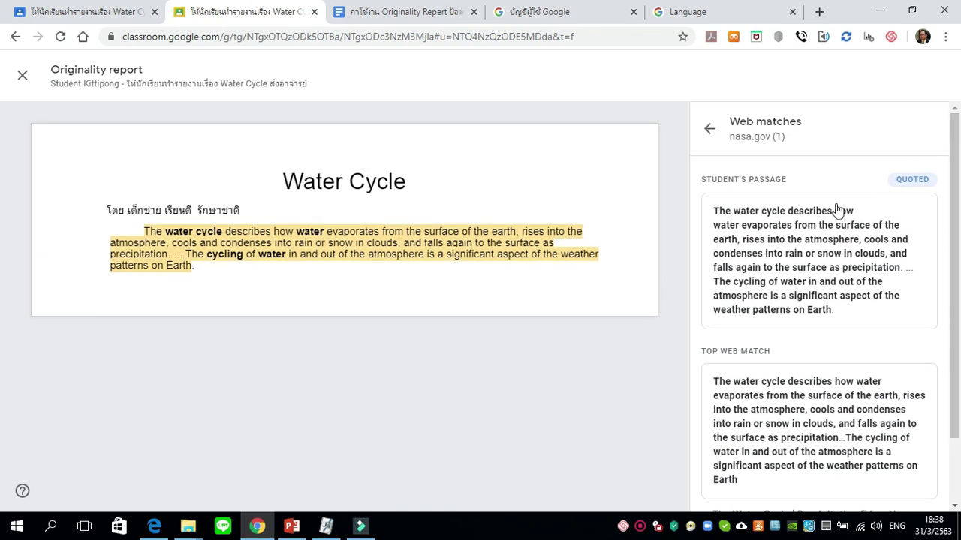
View the originality summary as percentages, showing 78% quoted, then close the report.
click(710, 132)
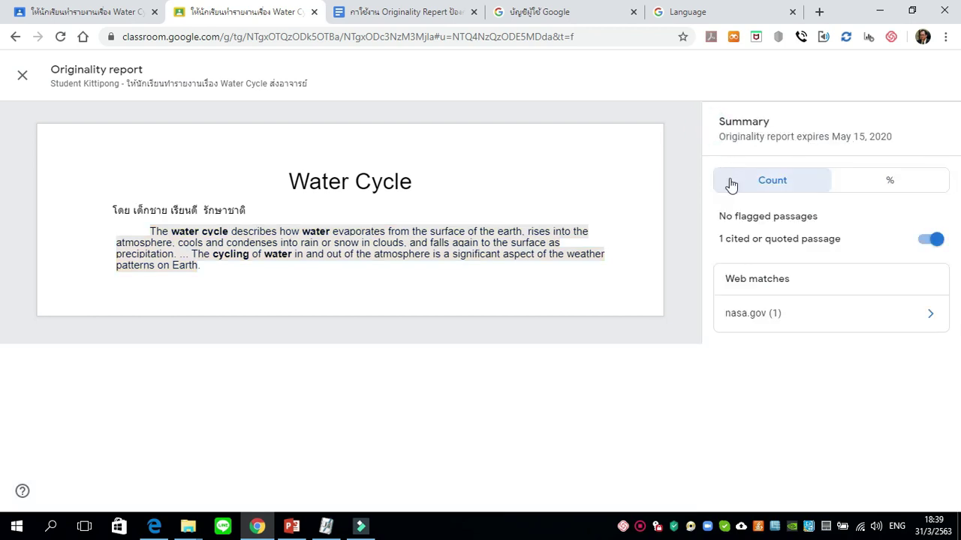
click(891, 188)
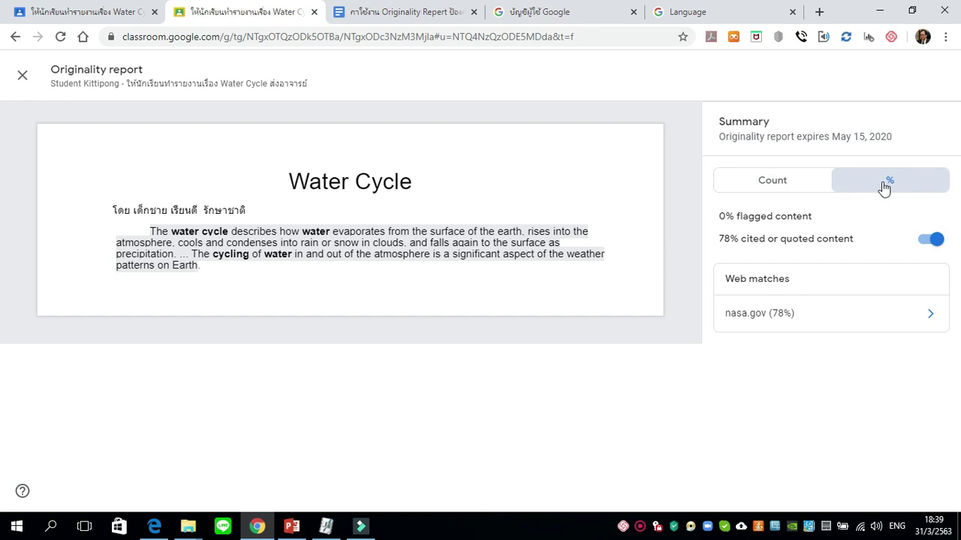
click(801, 188)
click(872, 186)
click(243, 268)
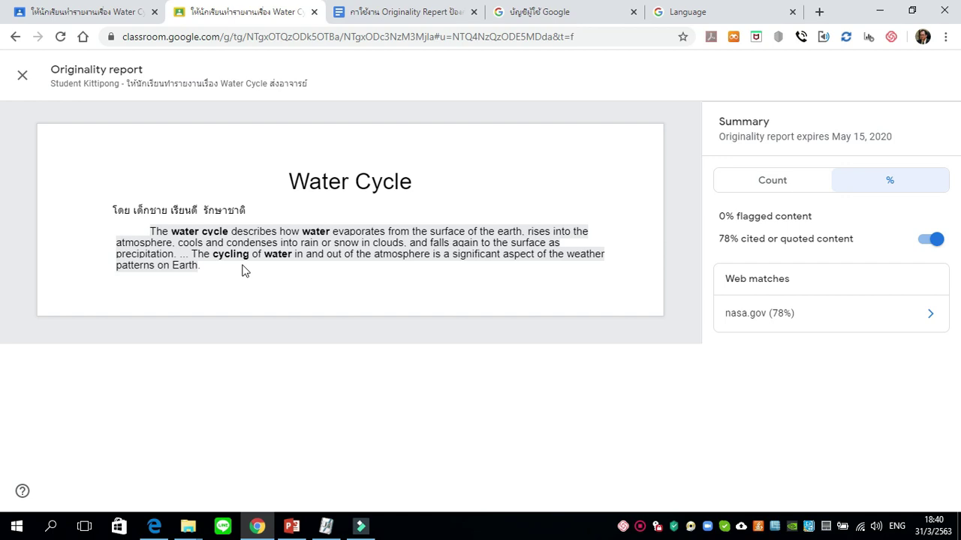
click(23, 77)
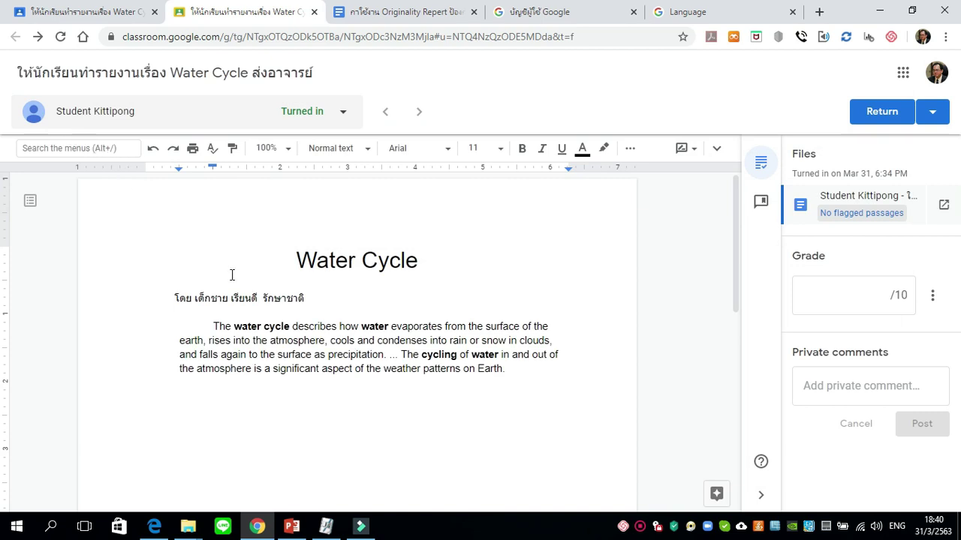
Enter a grade of 0 out of 10 for the Water Cycle report.
click(889, 301)
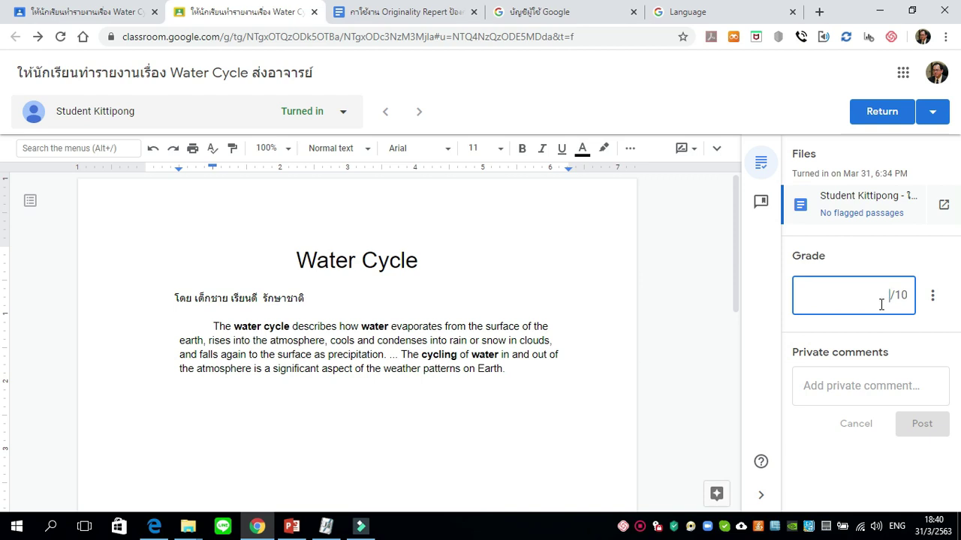
text(0)
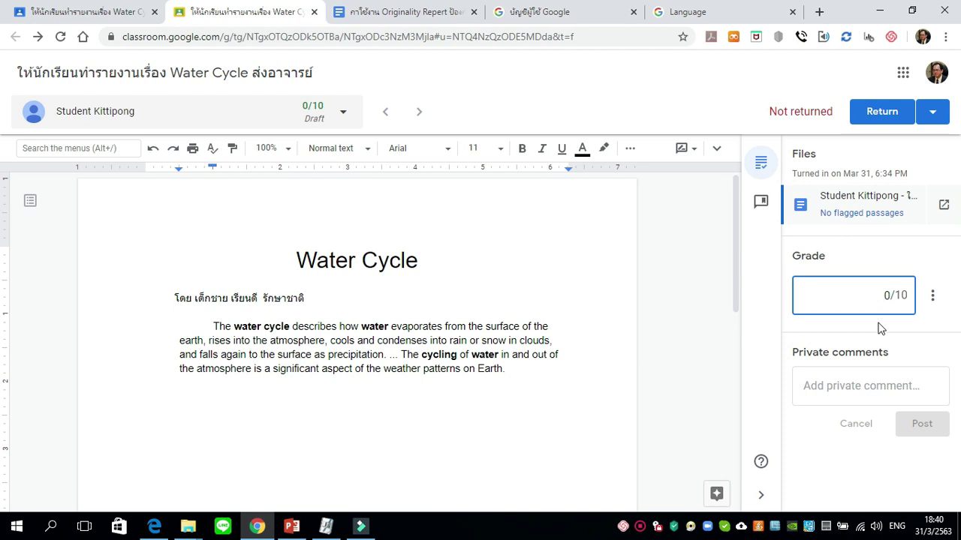
click(869, 384)
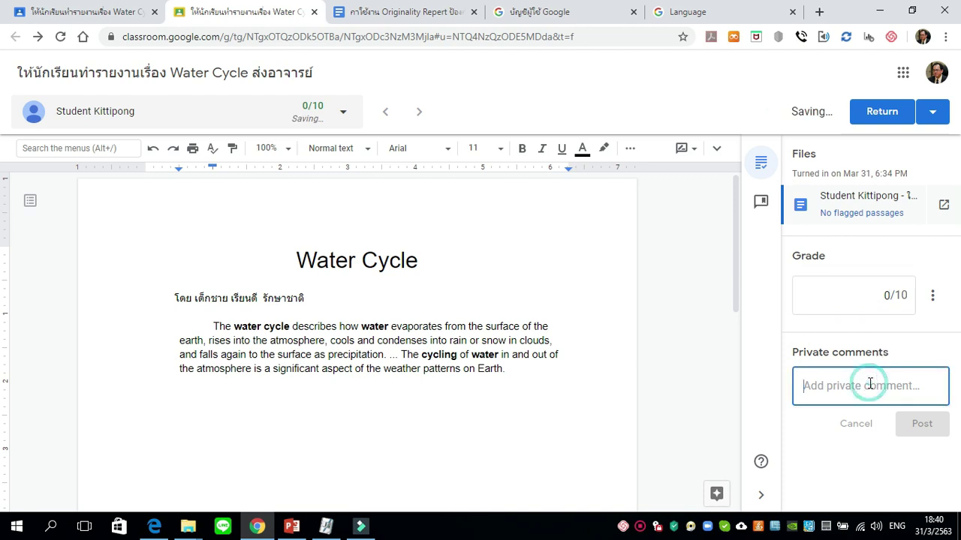
Post the Thai private comment 'อาจารย์ตรวจพบการคัดลอกผลงานผู้อื่น ขอให้มาพบอาจารย์ในวันอังคารนี้ด้วย' to the student.
key(grave)
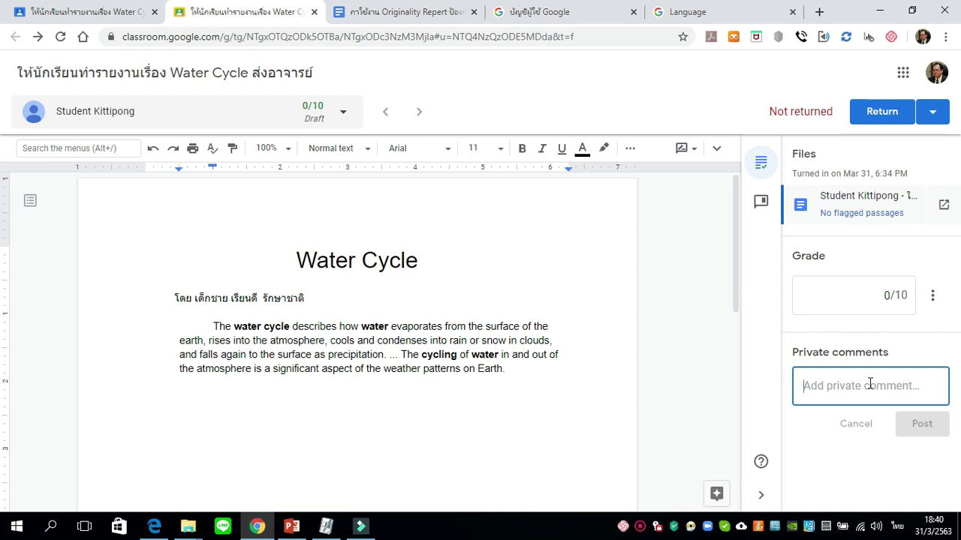
text(อาจ)
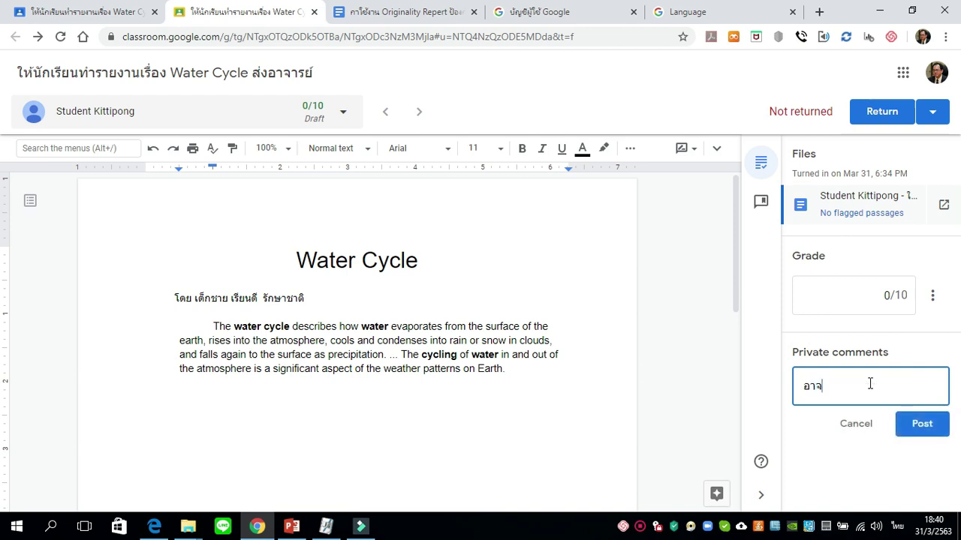
text(ารย์ตรวจพบการคัดลอก)
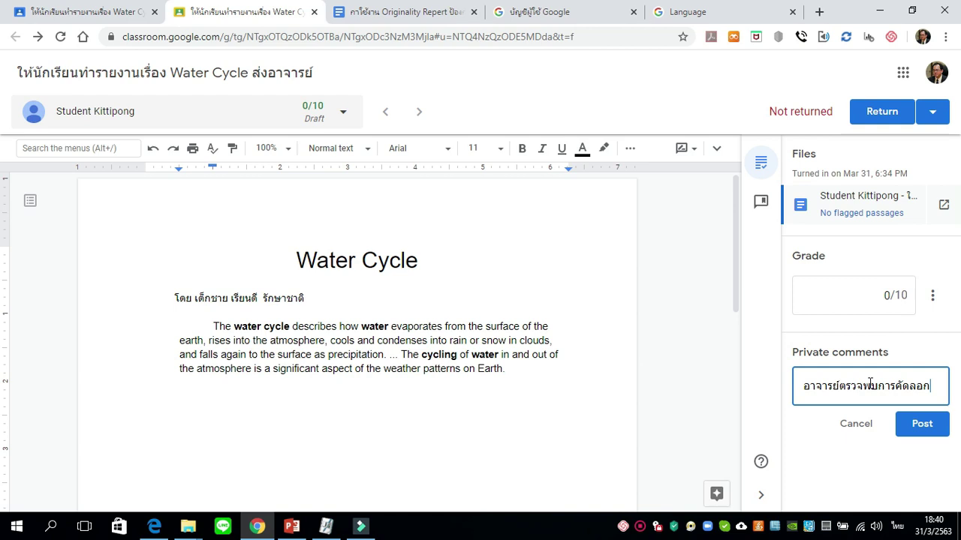
text(ผล)
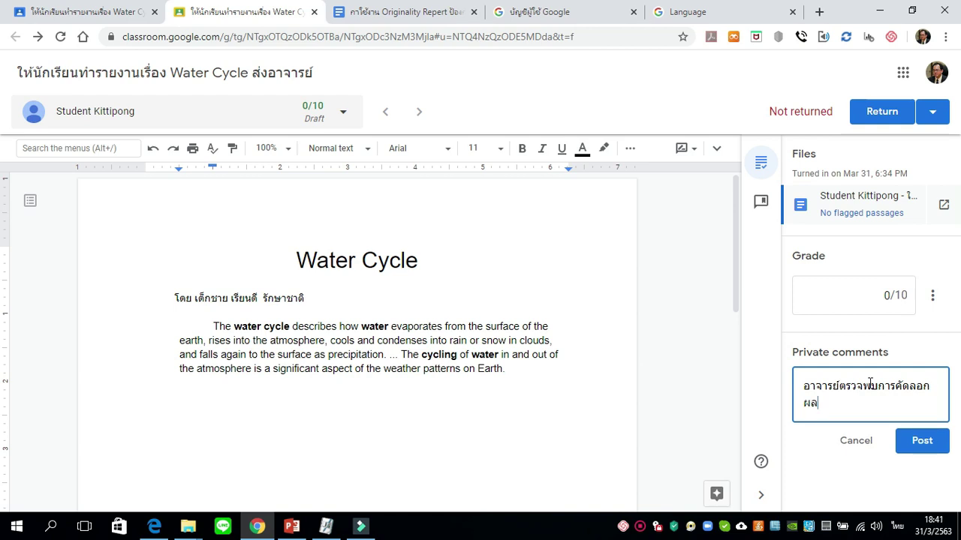
text(งานผู้อื่นๆ ข)
key(BackSpace)
key(BackSpace)
key(BackSpace)
text(ขอให้มาพบอาจารย์)
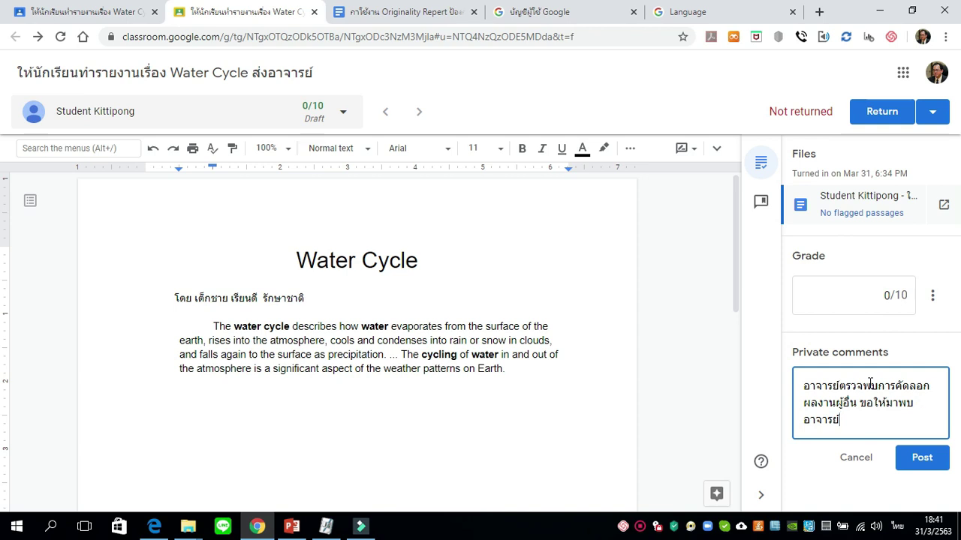
text(ในวันอังคารนี้ด้วย)
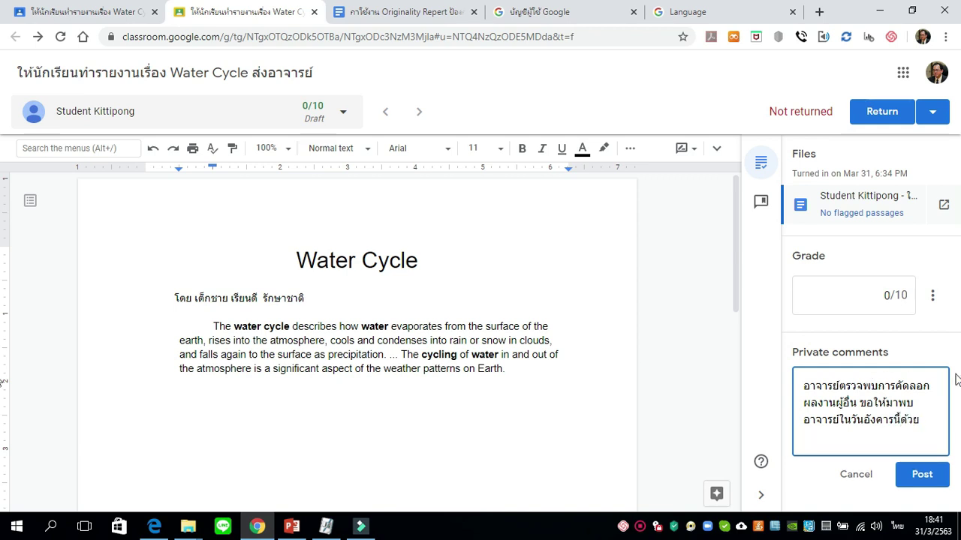
click(901, 330)
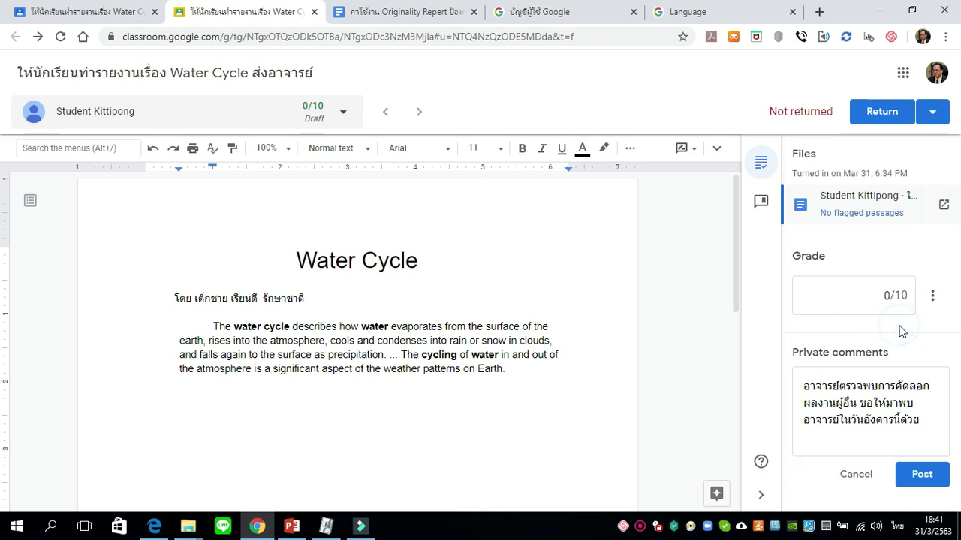
click(928, 484)
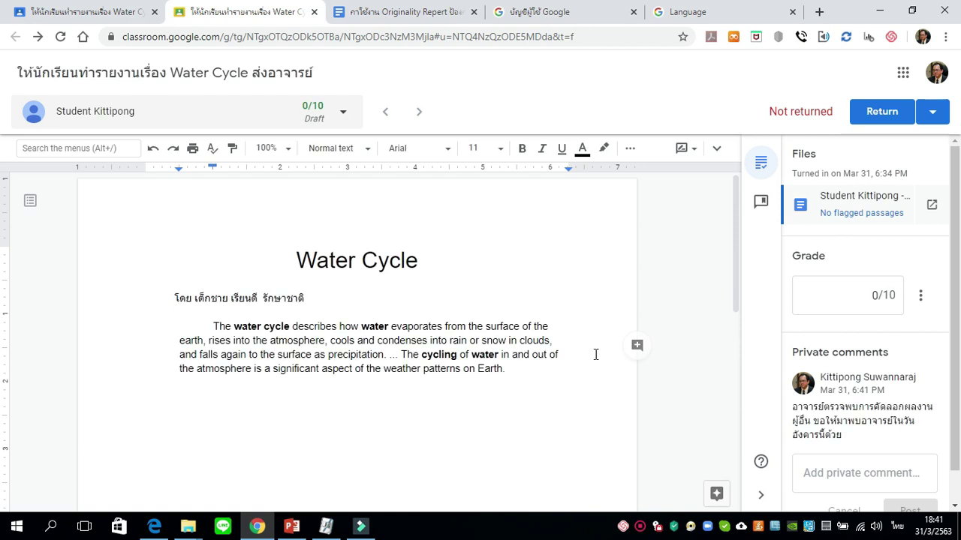
scroll(595, 354, down, 1)
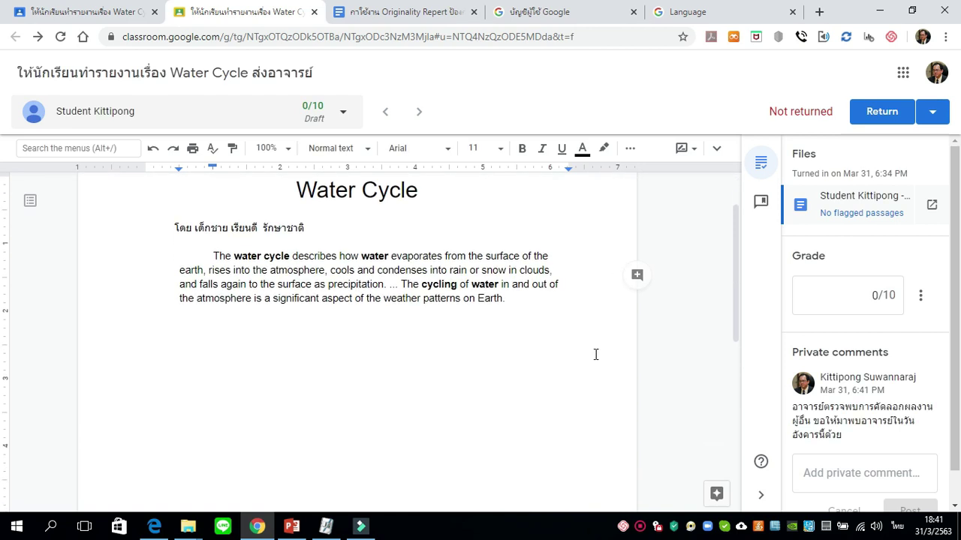
Return the 0/10 graded Water Cycle work to the one student.
click(891, 119)
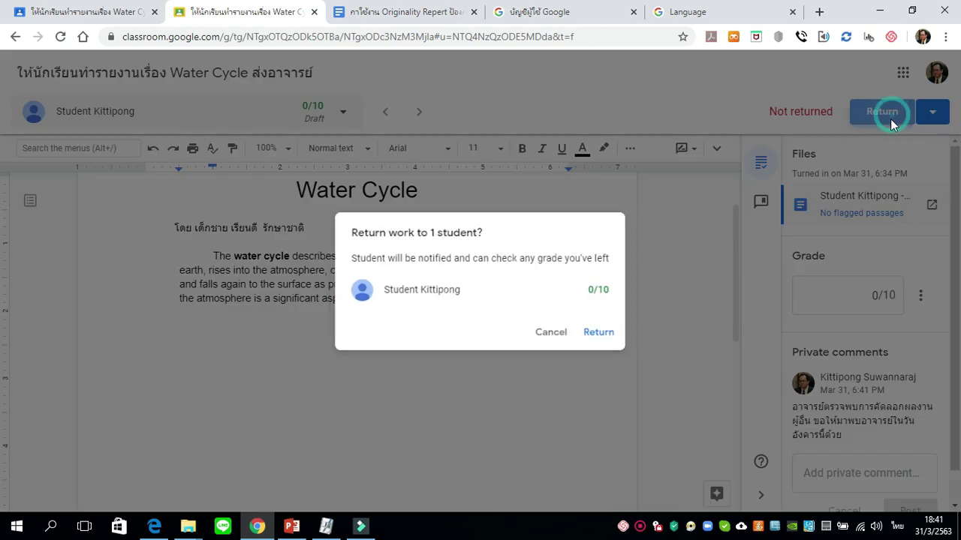
click(601, 334)
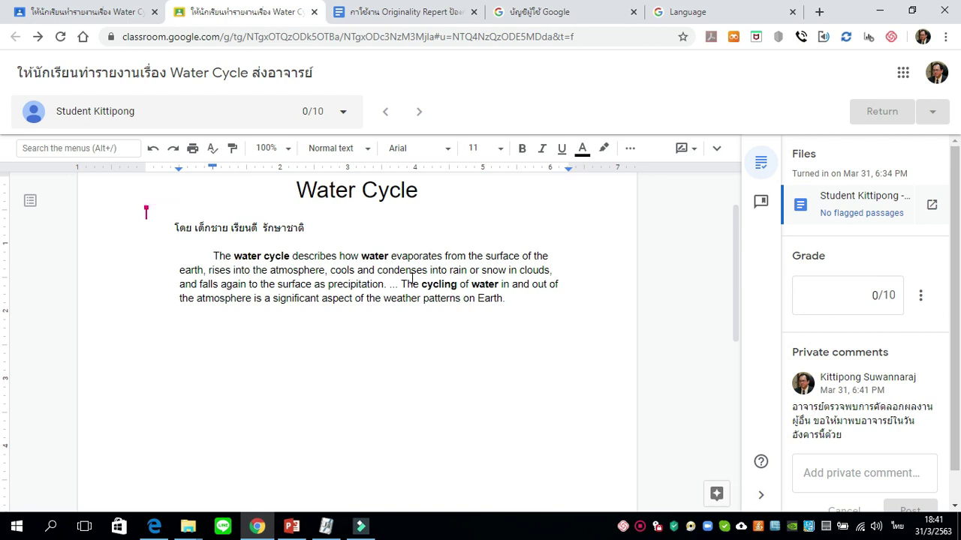
mouse_move(159, 530)
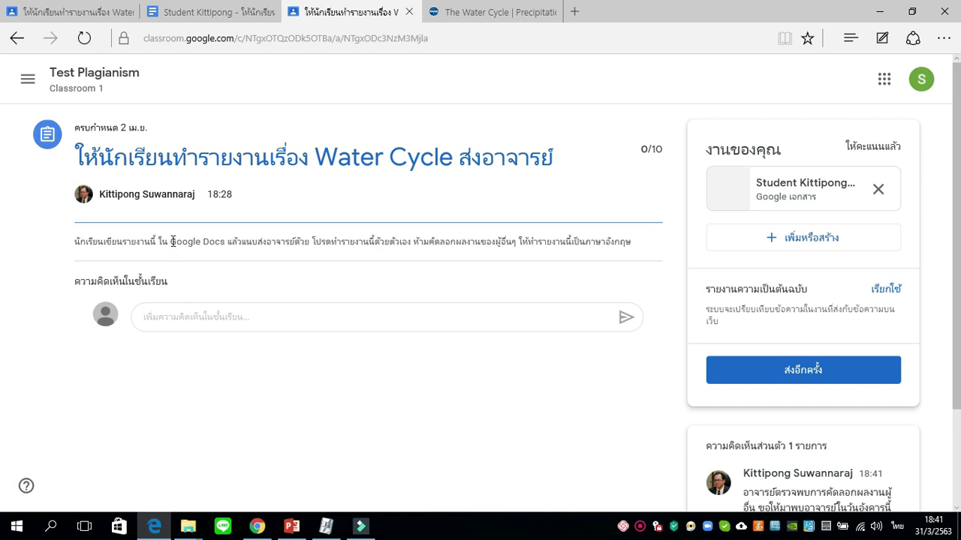
As the student, open the Water Cycle assignment in Test Plagiarism to view the 0/10 grade and comment.
click(84, 79)
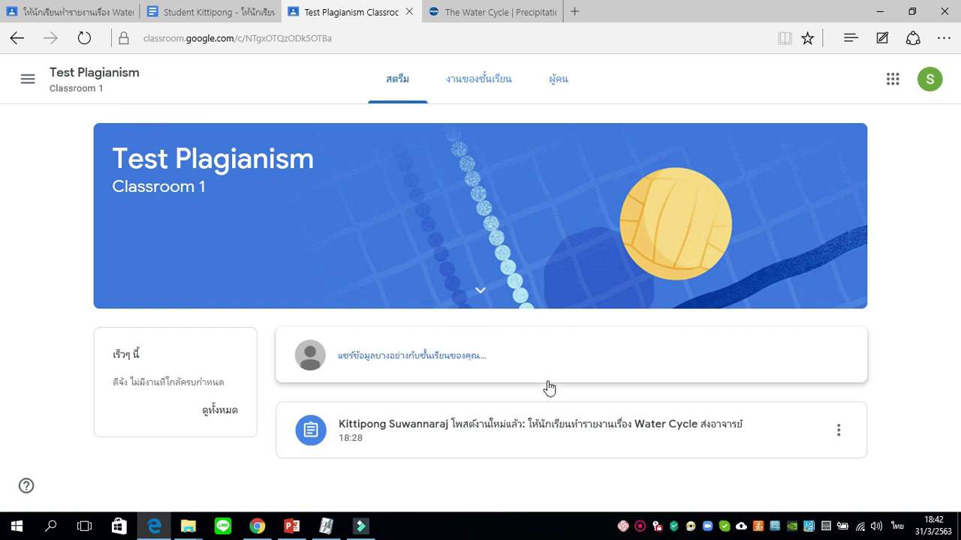
click(545, 442)
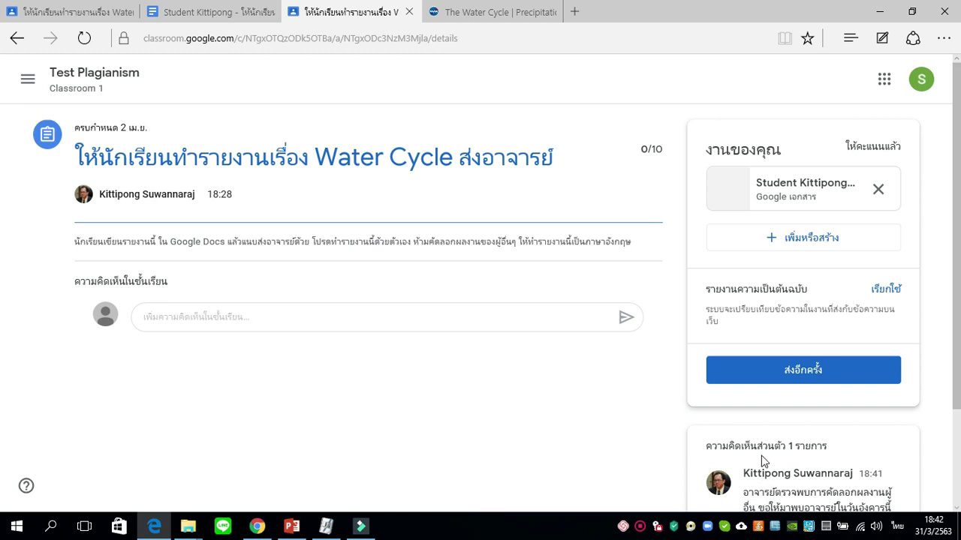
scroll(762, 460, down, 1)
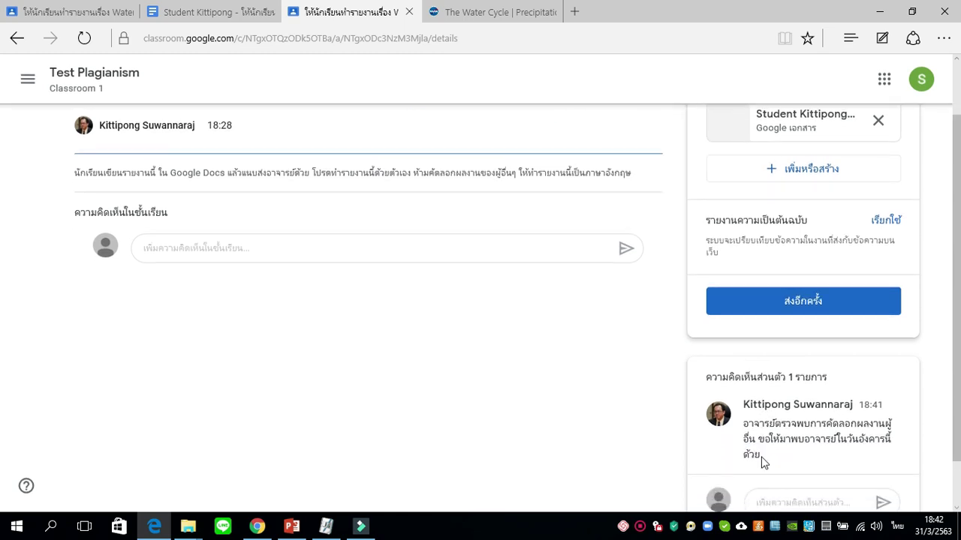
scroll(761, 458, down, 1)
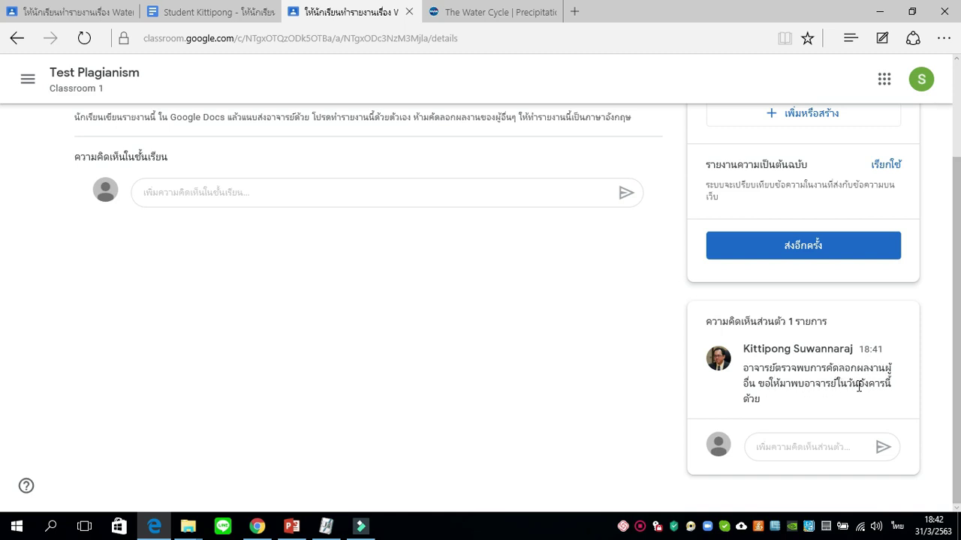
scroll(800, 409, up, 1)
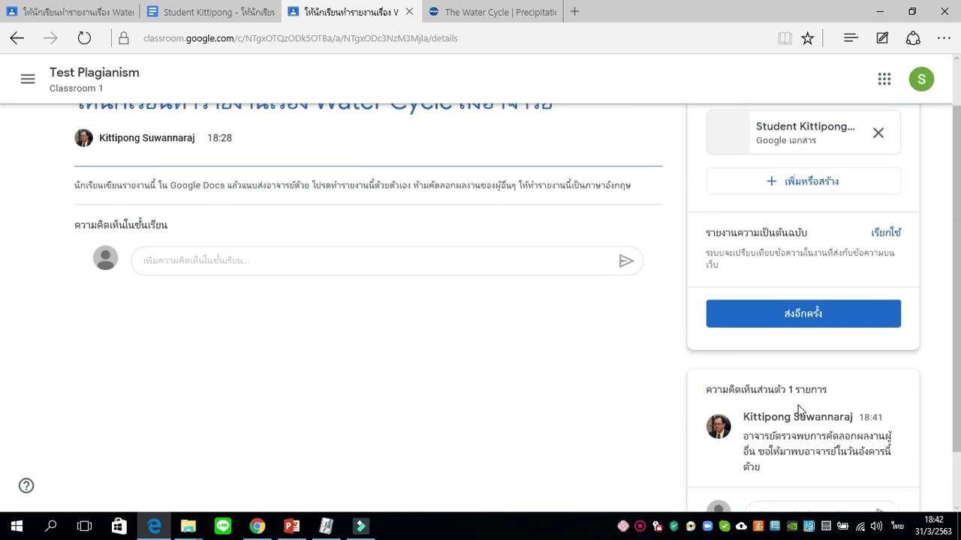
scroll(800, 410, up, 1)
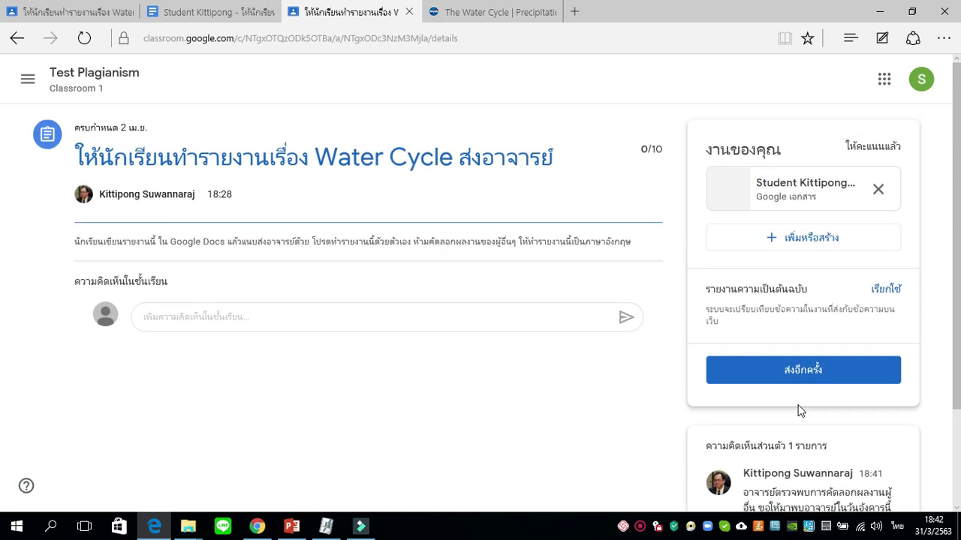